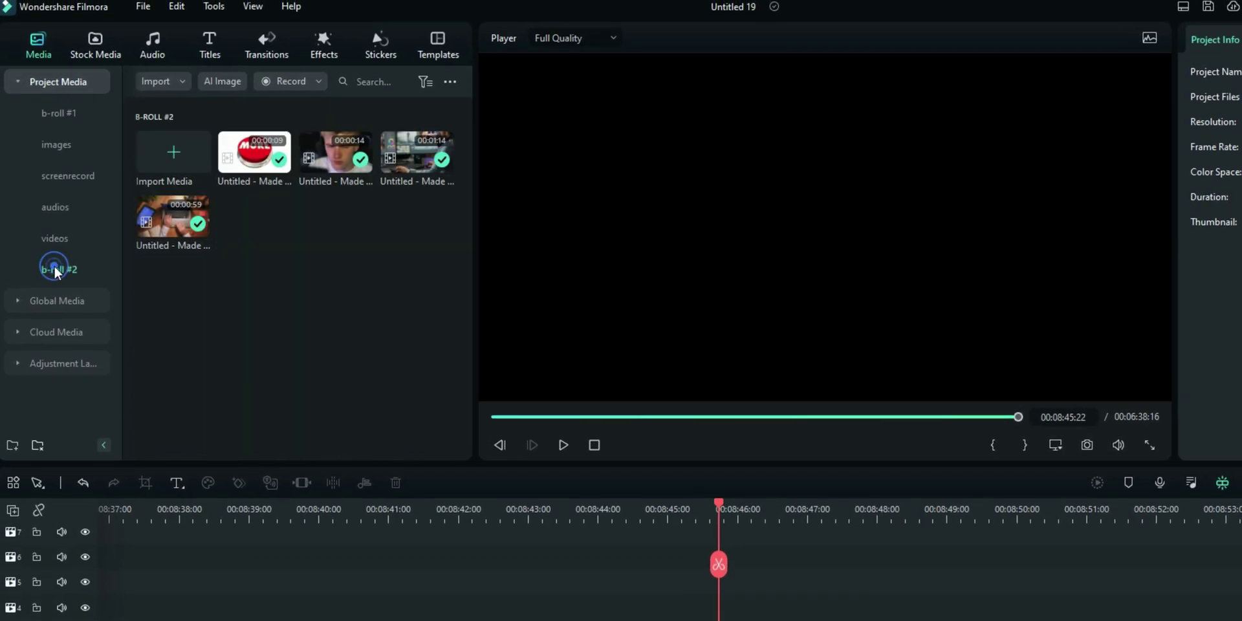
# Add two b-roll clips to track 3 and the REC audio below, trimmed to match.
pyautogui.moveTo(299, 163); pyautogui.dragTo(222, 115)
pyautogui.moveTo(267, 173); pyautogui.dragTo(266, 173)
pyautogui.moveTo(266, 172); pyautogui.dragTo(322, 620)
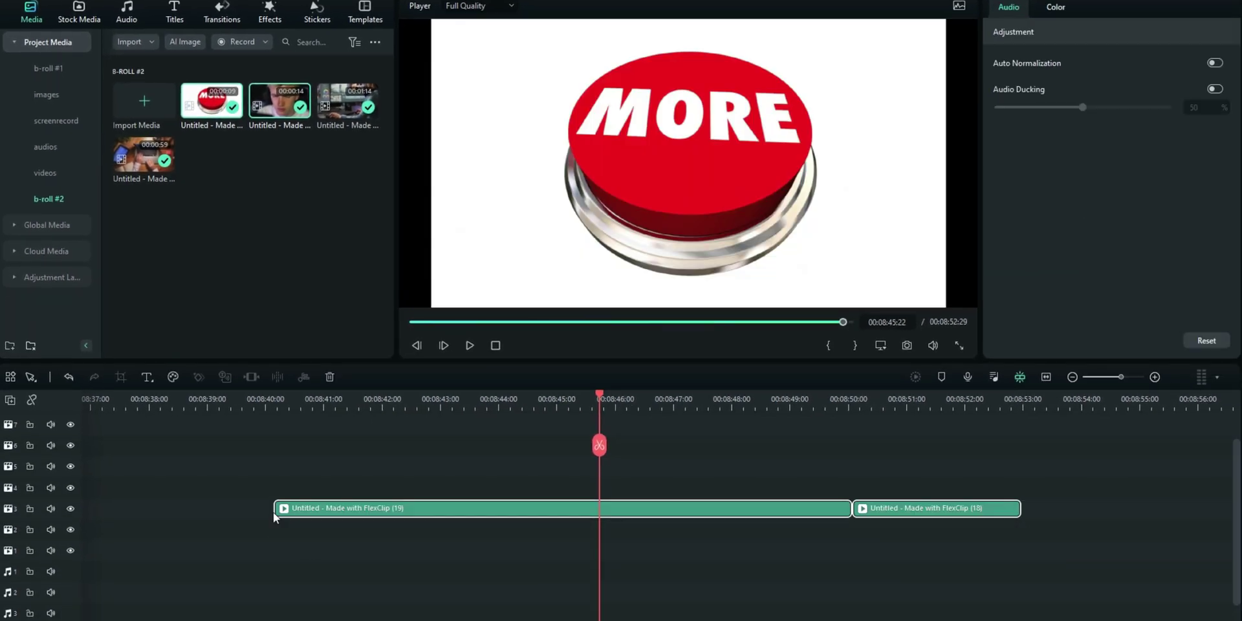
pyautogui.click(45, 147)
pyautogui.moveTo(144, 154); pyautogui.dragTo(303, 456)
pyautogui.moveTo(1014, 579); pyautogui.dragTo(1022, 575)
pyautogui.click(1042, 575)
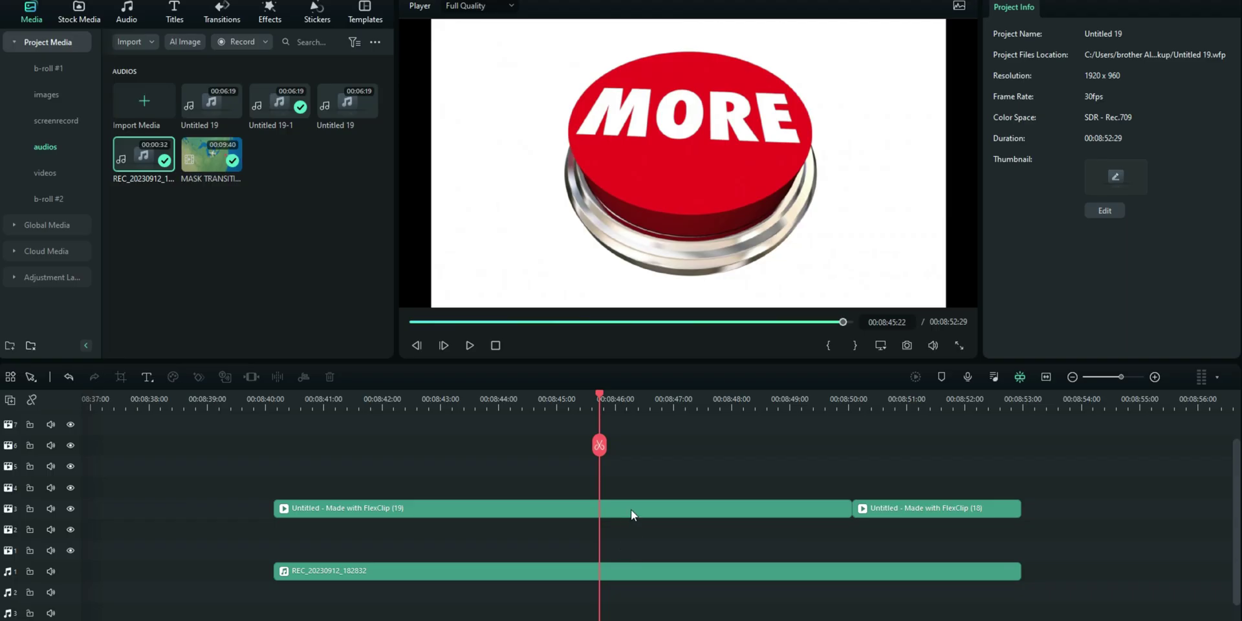
# Colour-mark both FlexClip video clips cyan and the REC audio clip purple.
pyautogui.click(631, 508)
pyautogui.rightClick(631, 508)
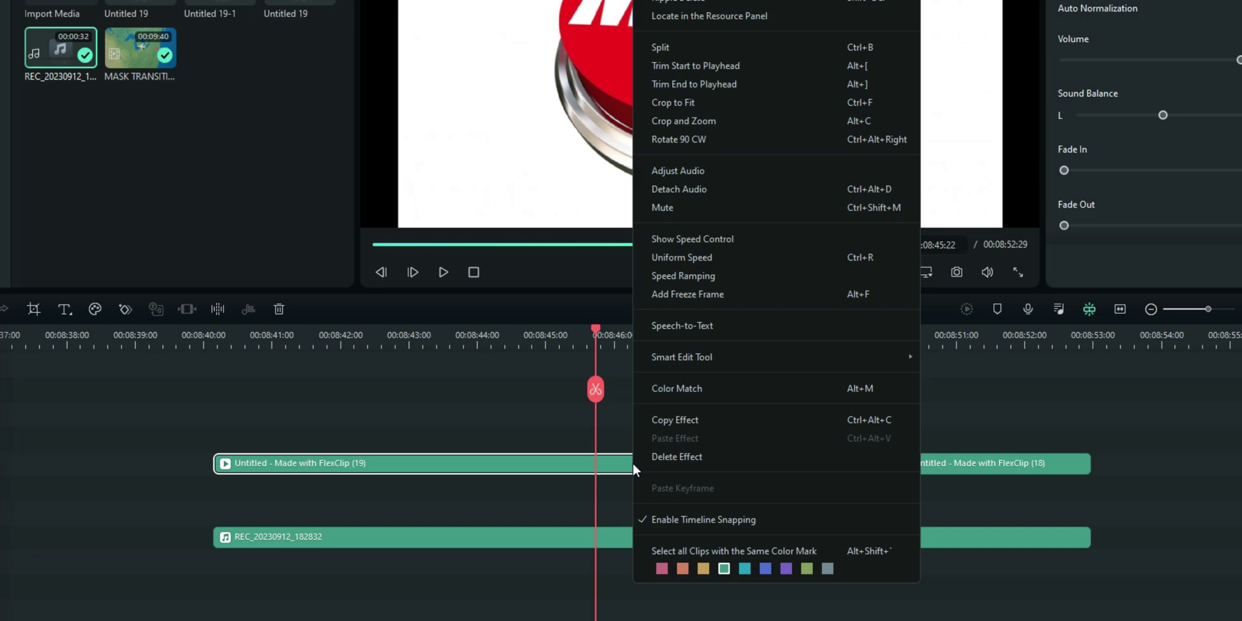
pyautogui.click(661, 568)
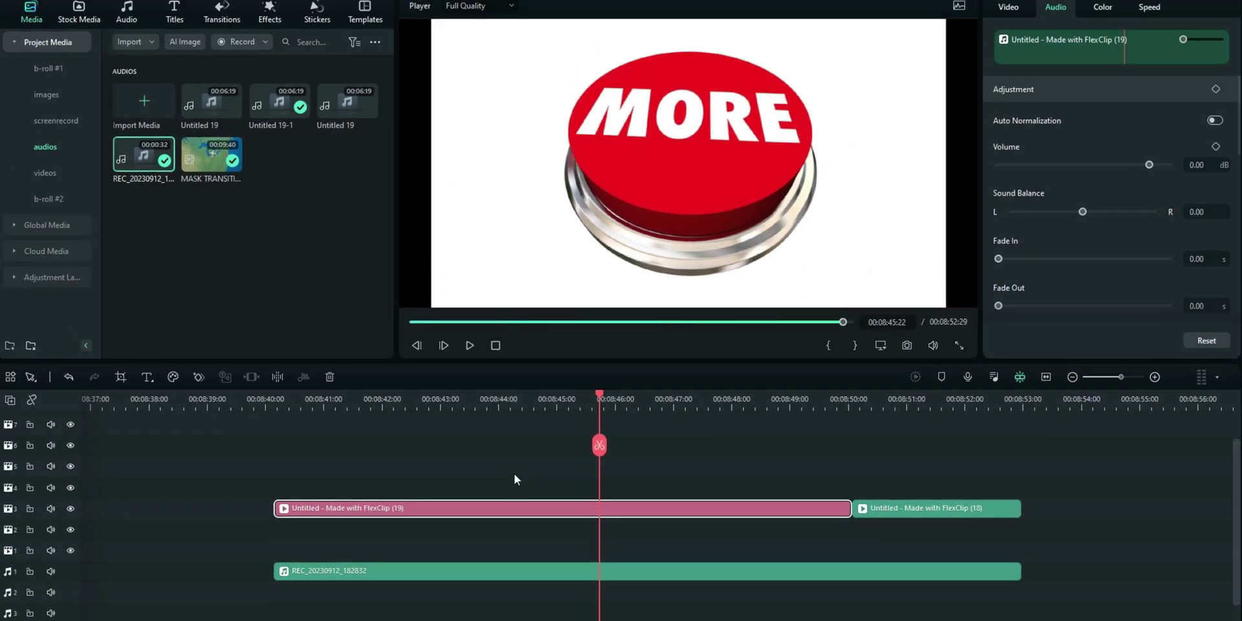
pyautogui.moveTo(445, 380); pyautogui.dragTo(1002, 488)
pyautogui.rightClick(767, 509)
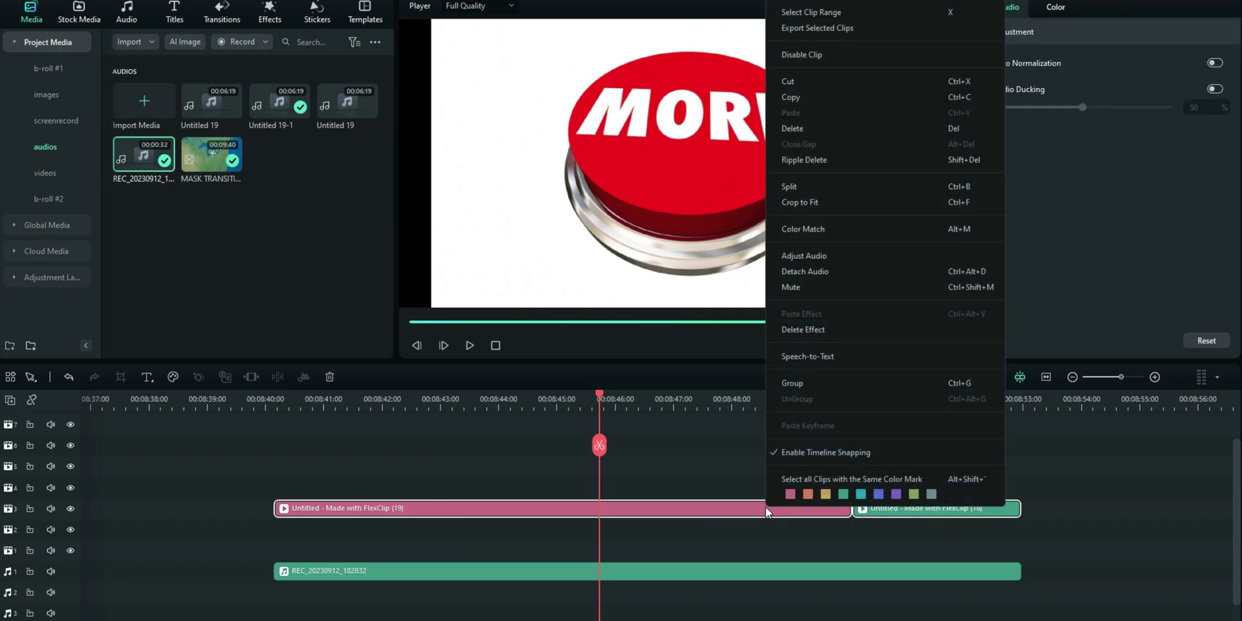
pyautogui.click(859, 495)
pyautogui.rightClick(593, 576)
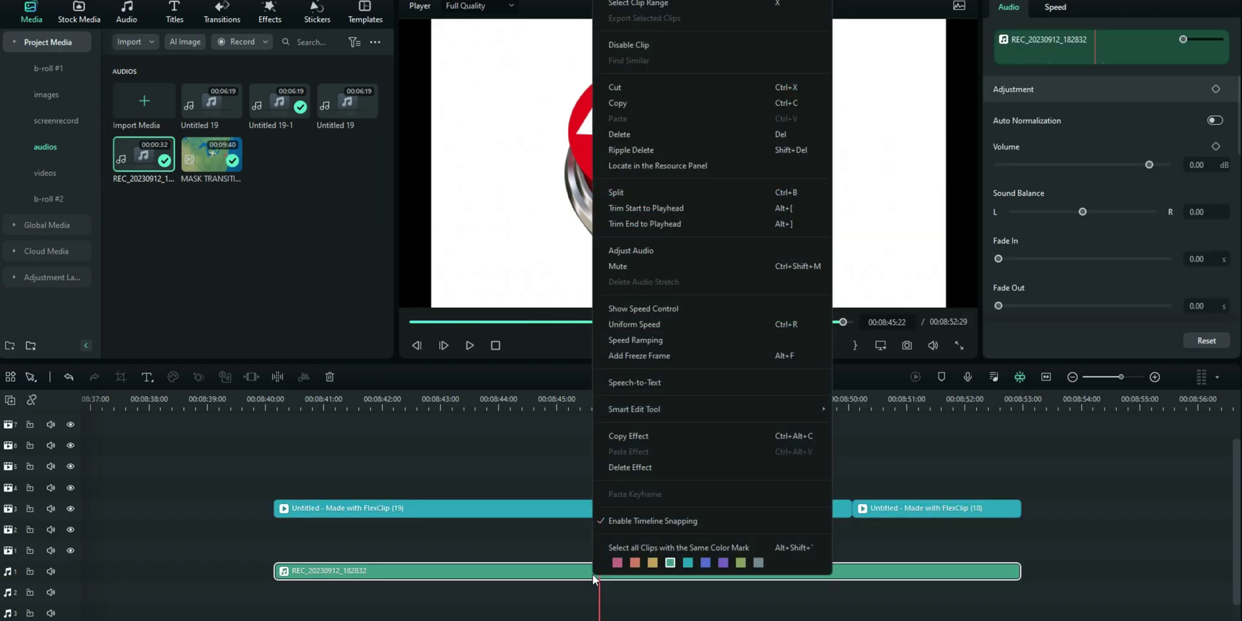
pyautogui.click(720, 561)
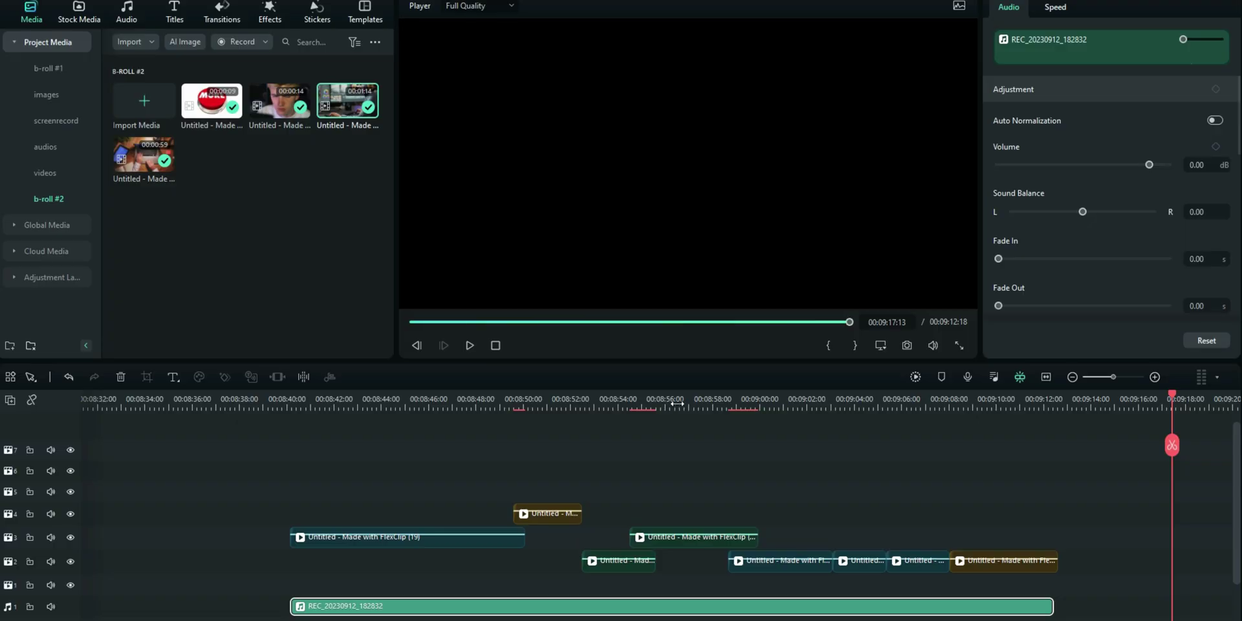
# Show the Video transform settings for the FlexClip clip on track 3 at 00:08:56.
pyautogui.click(677, 401)
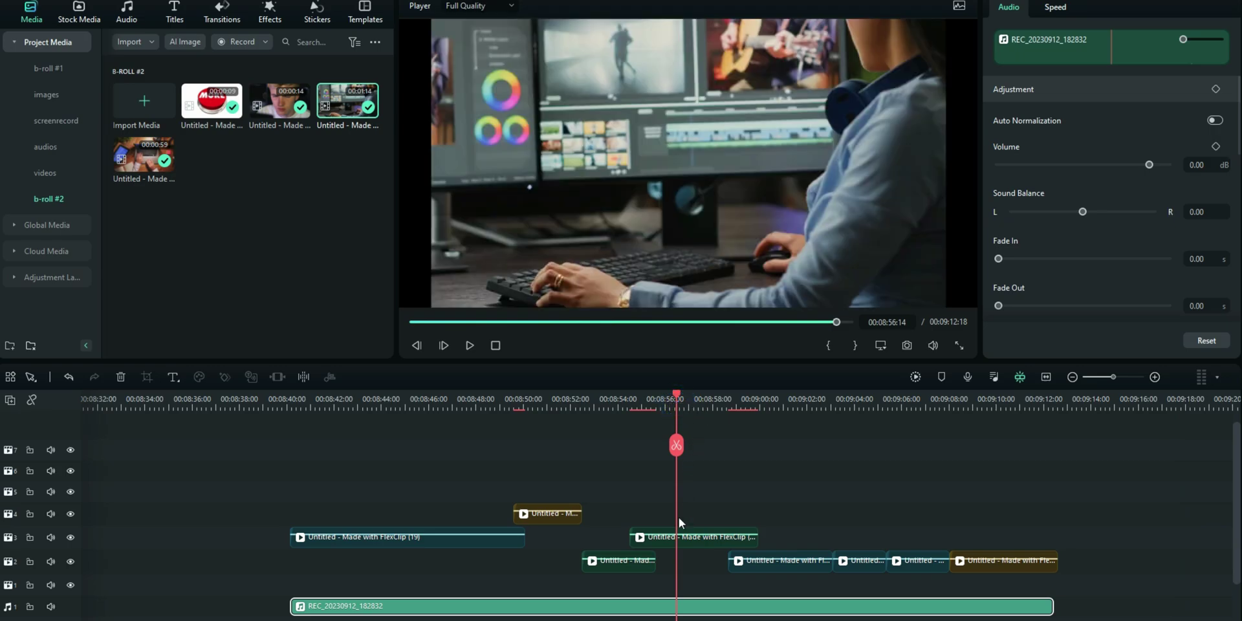
pyautogui.click(674, 541)
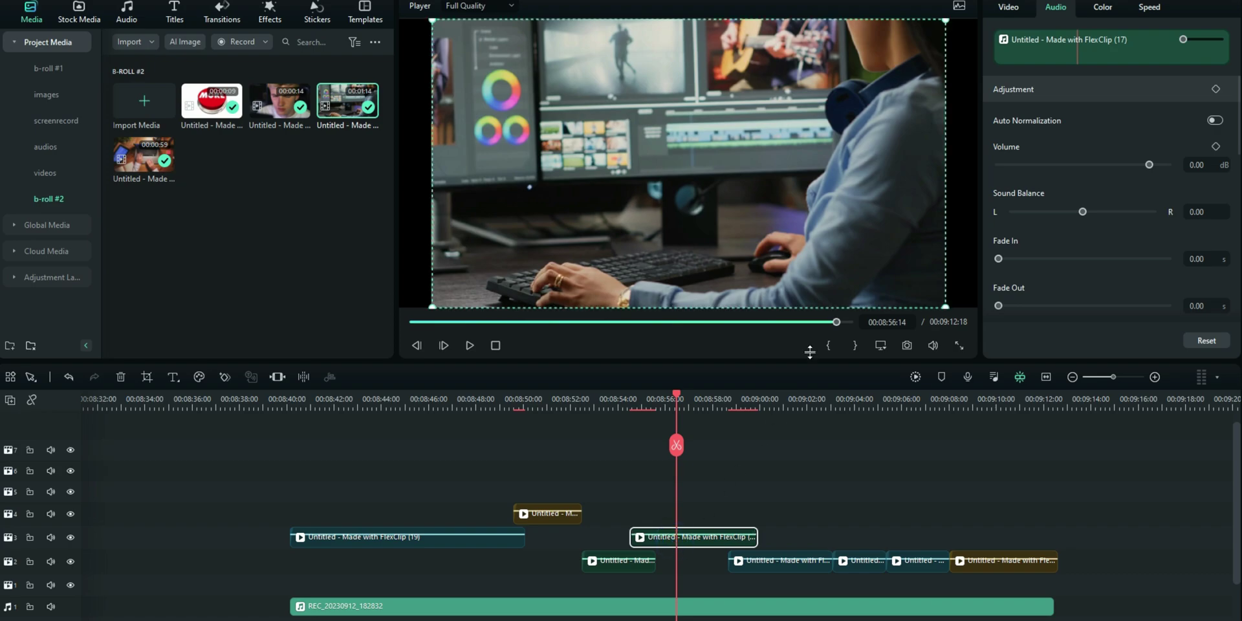
pyautogui.click(1006, 10)
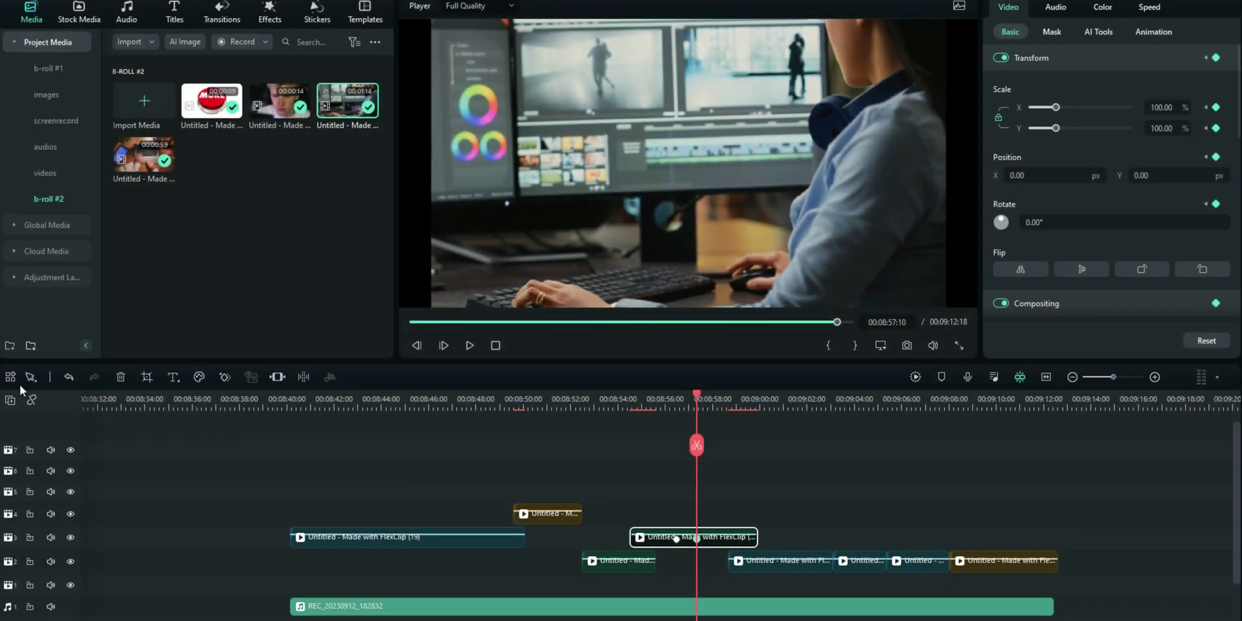
# Add Split and Audio Stretch to the timeline toolbar and move Delete to the end.
pyautogui.click(10, 379)
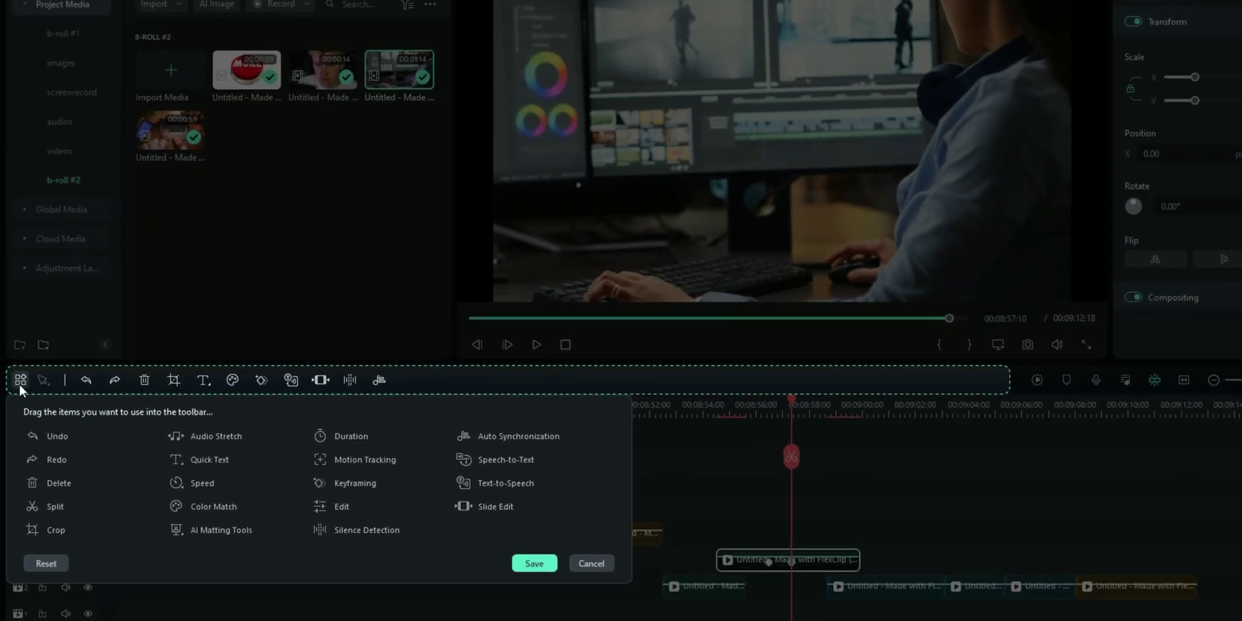
pyautogui.moveTo(52, 507); pyautogui.dragTo(408, 380)
pyautogui.moveTo(231, 436); pyautogui.dragTo(497, 382)
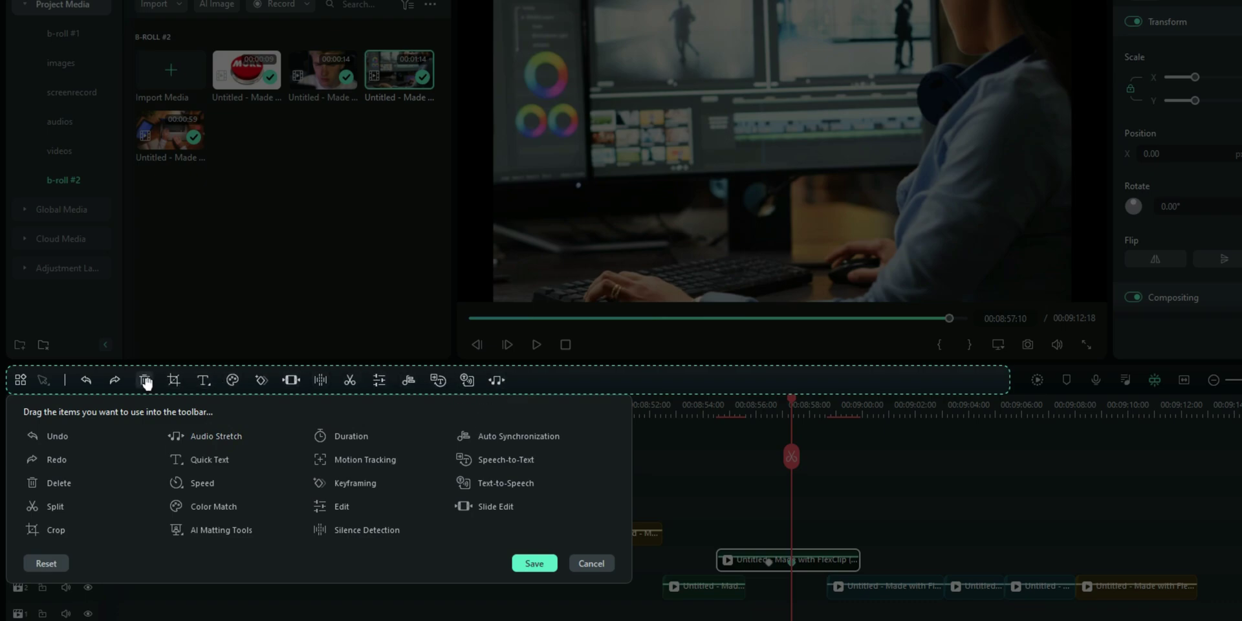
pyautogui.moveTo(146, 383); pyautogui.dragTo(310, 401)
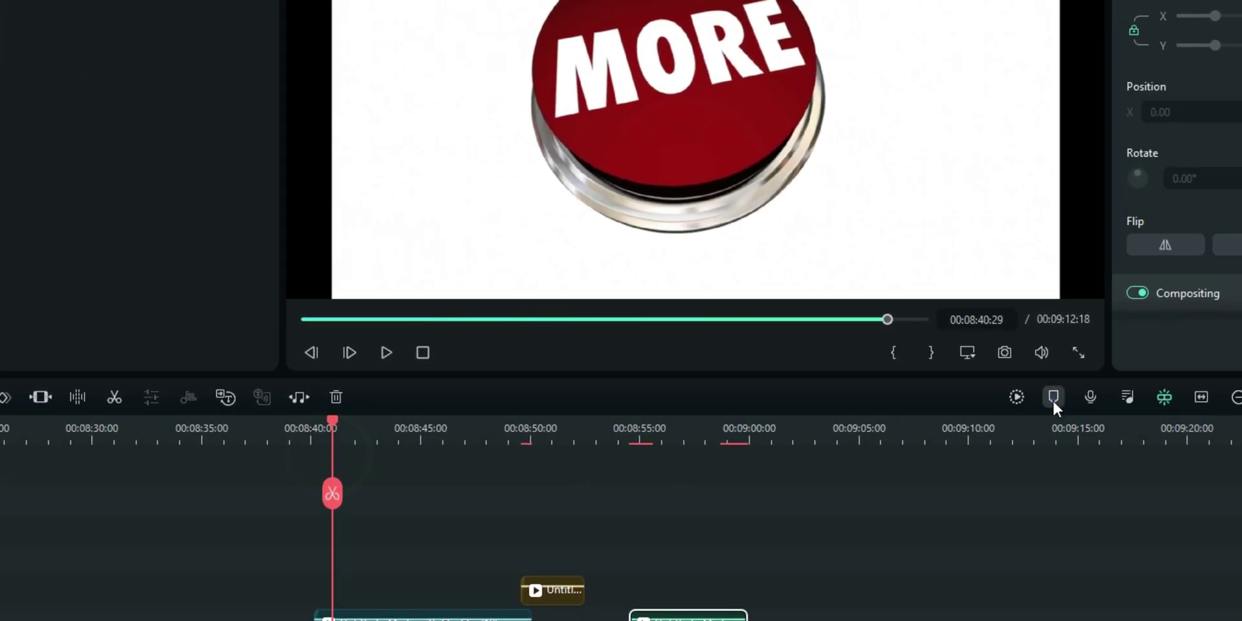
# Add a marker at 00:08:40:29 and edit it to 'more clip' with a preset 4 speed-ramping note.
pyautogui.click(1054, 397)
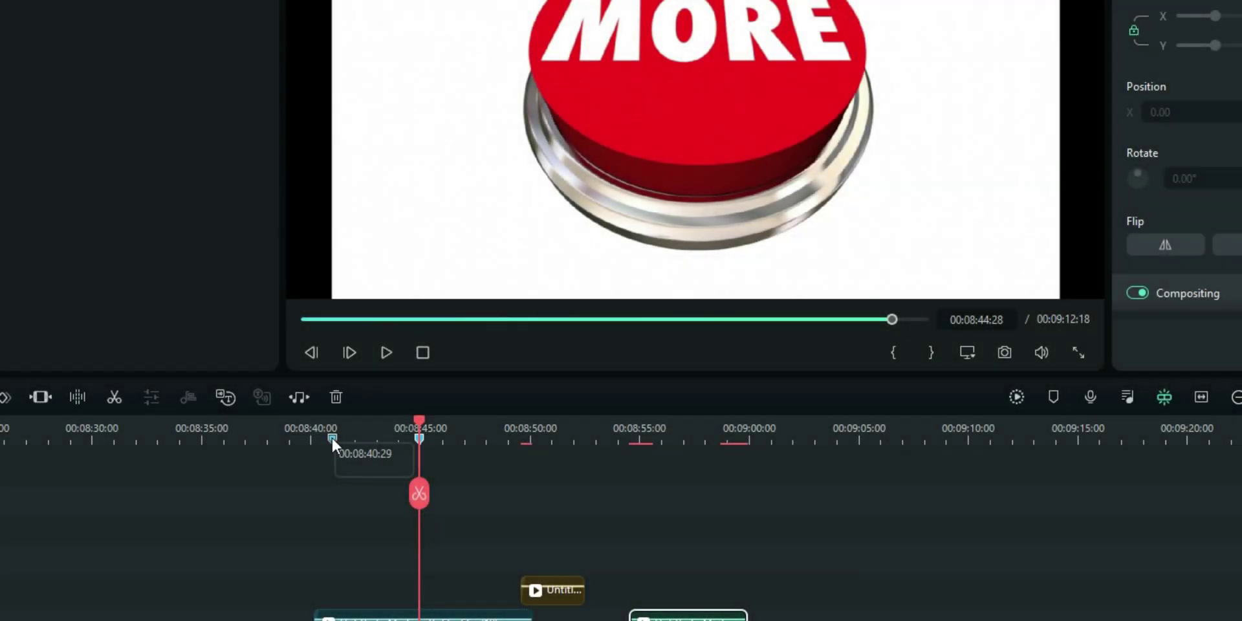
pyautogui.rightClick(331, 438)
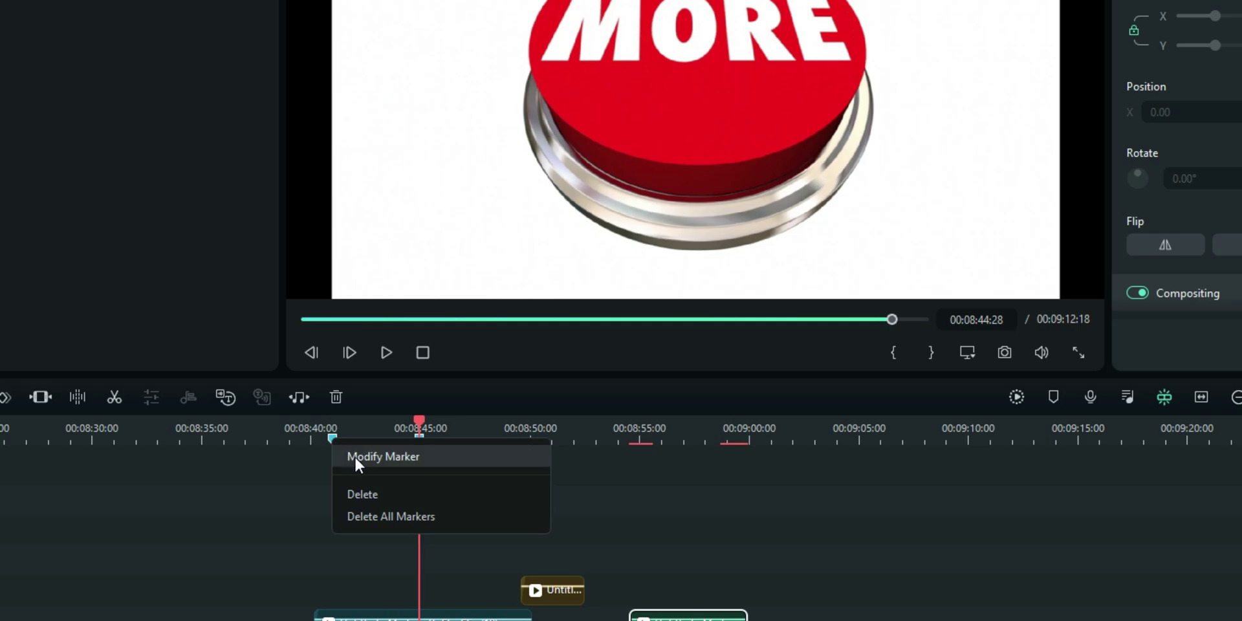
pyautogui.click(355, 456)
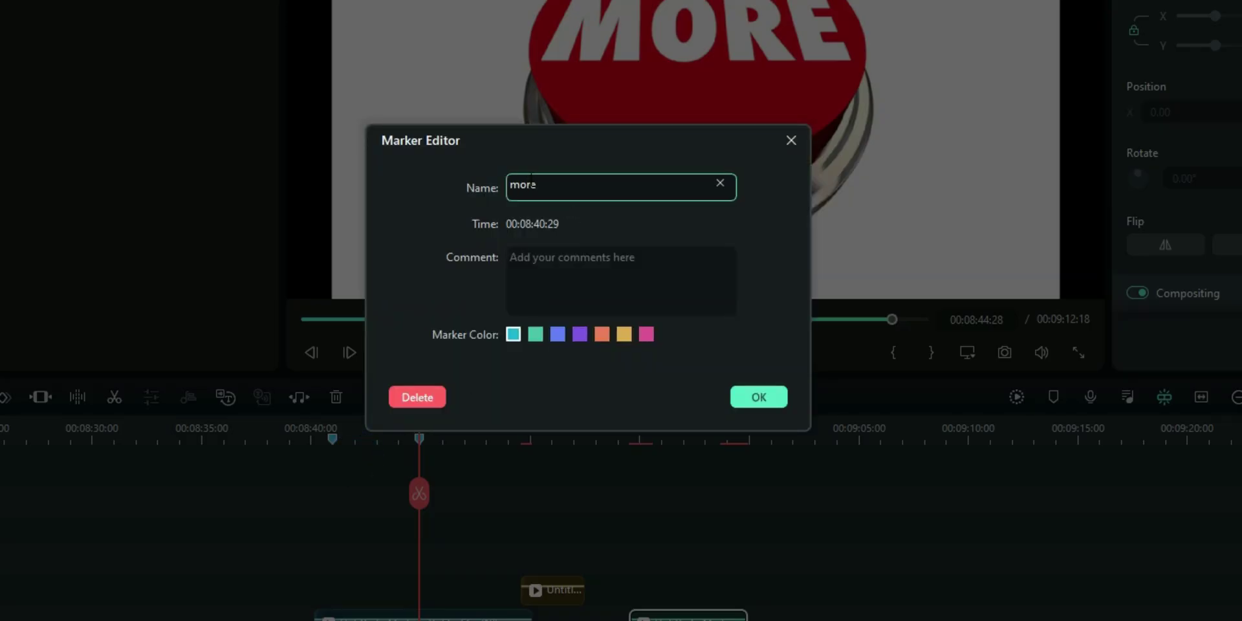
pyautogui.click(560, 257)
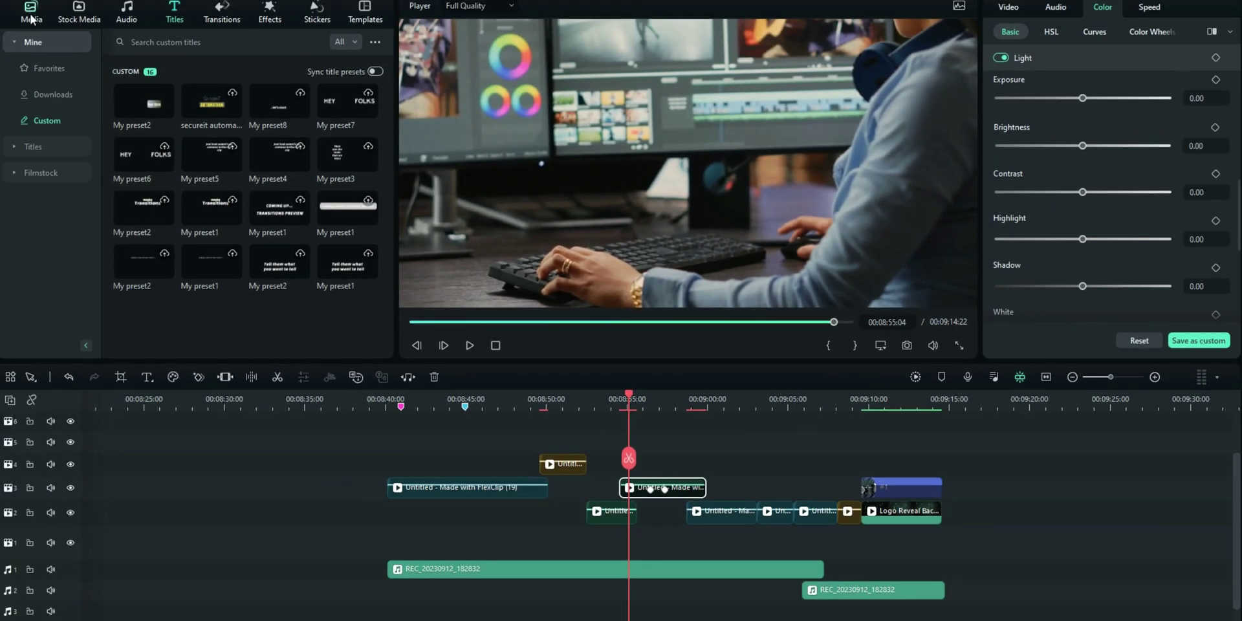
# Save the #1 title's text styling as the custom preset 'number listing'.
pyautogui.click(951, 430)
pyautogui.moveTo(844, 556)
pyautogui.mouseDown()
pyautogui.moveTo(864, 562)
pyautogui.moveTo(830, 565)
pyautogui.moveTo(841, 568)
pyautogui.mouseUp()
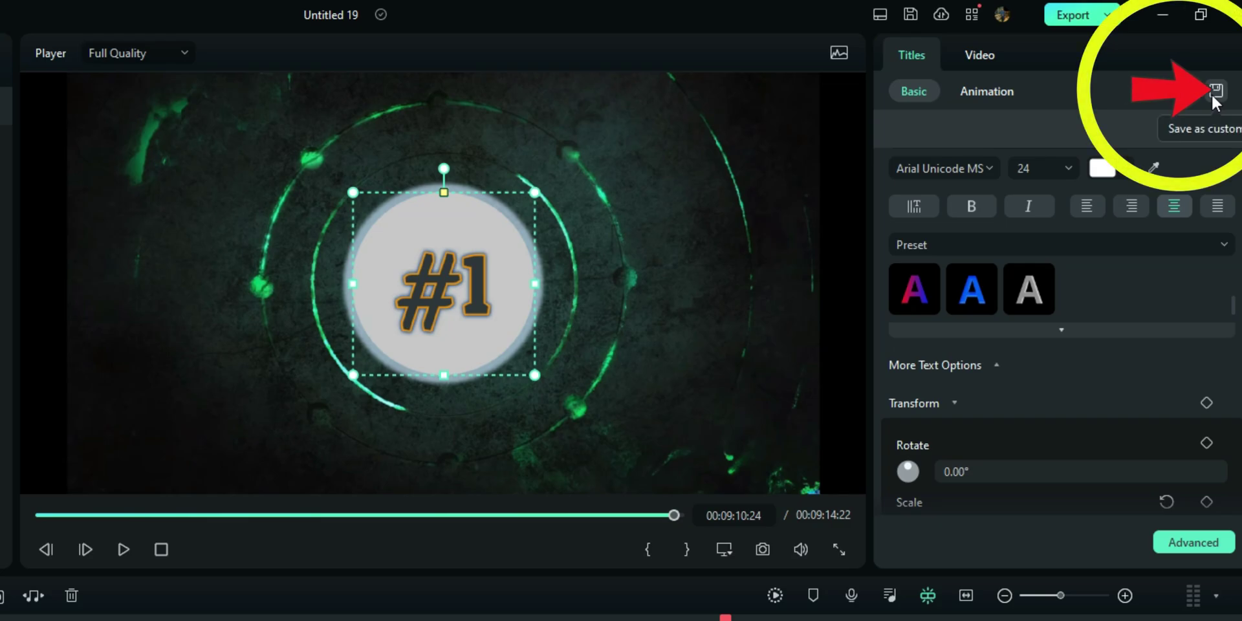
pyautogui.click(1216, 91)
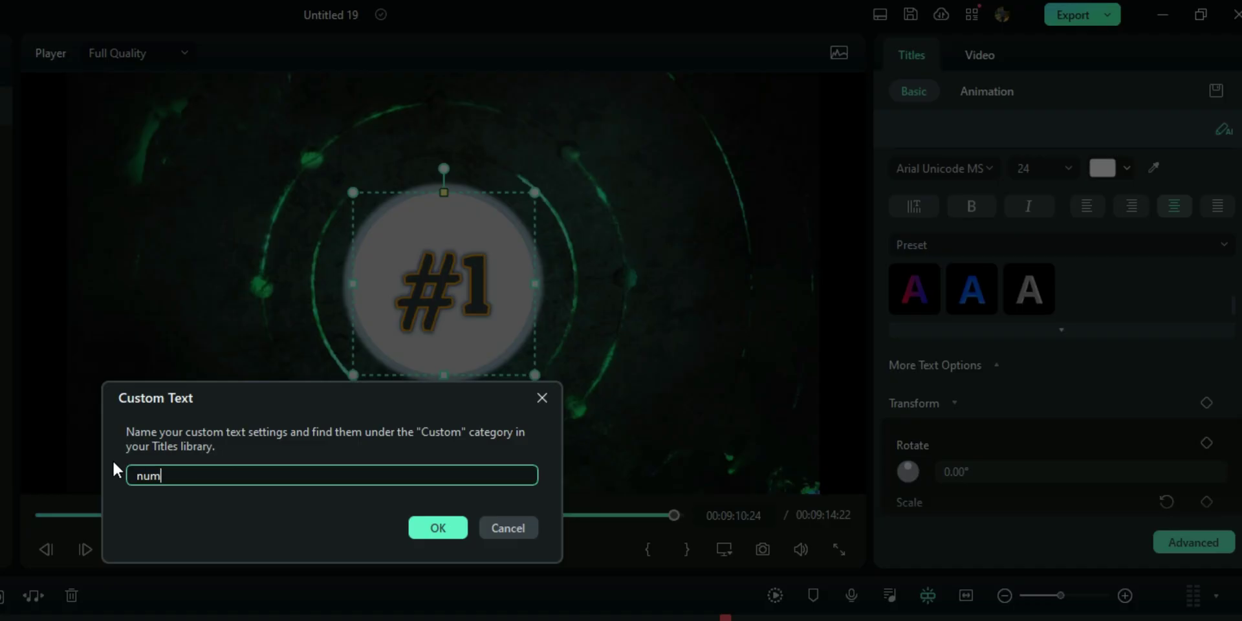
pyautogui.write('number listing')
pyautogui.click(438, 528)
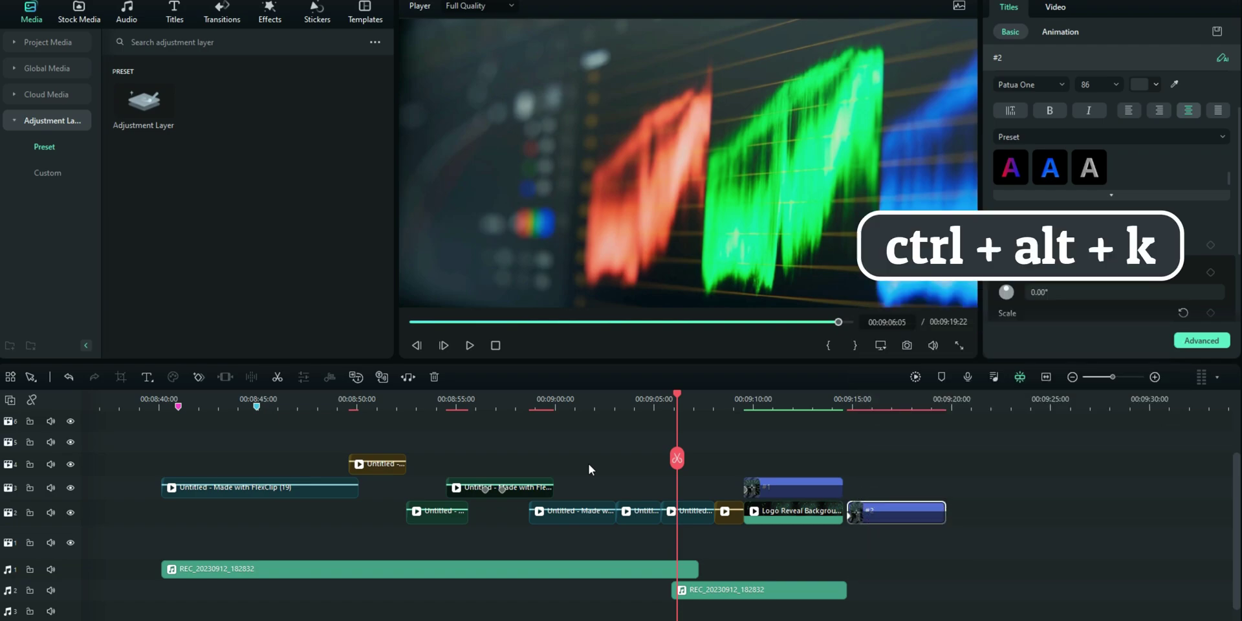
# In Keyboard Shortcuts, try A for Save Project, then reset it to Ctrl+S.
pyautogui.hotkey('ctrl', 'alt', 'k')
pyautogui.moveTo(856, 191); pyautogui.dragTo(860, 221)
pyautogui.scroll(5, 711, 259)
pyautogui.click(707, 256)
pyautogui.press('a')
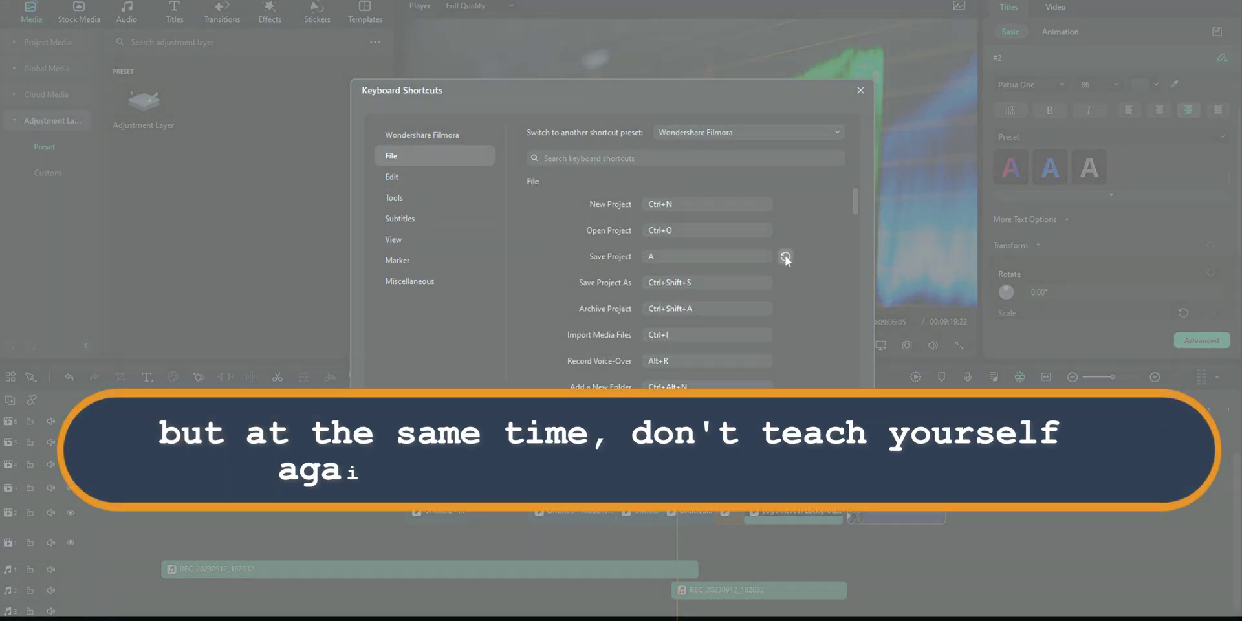
pyautogui.click(786, 256)
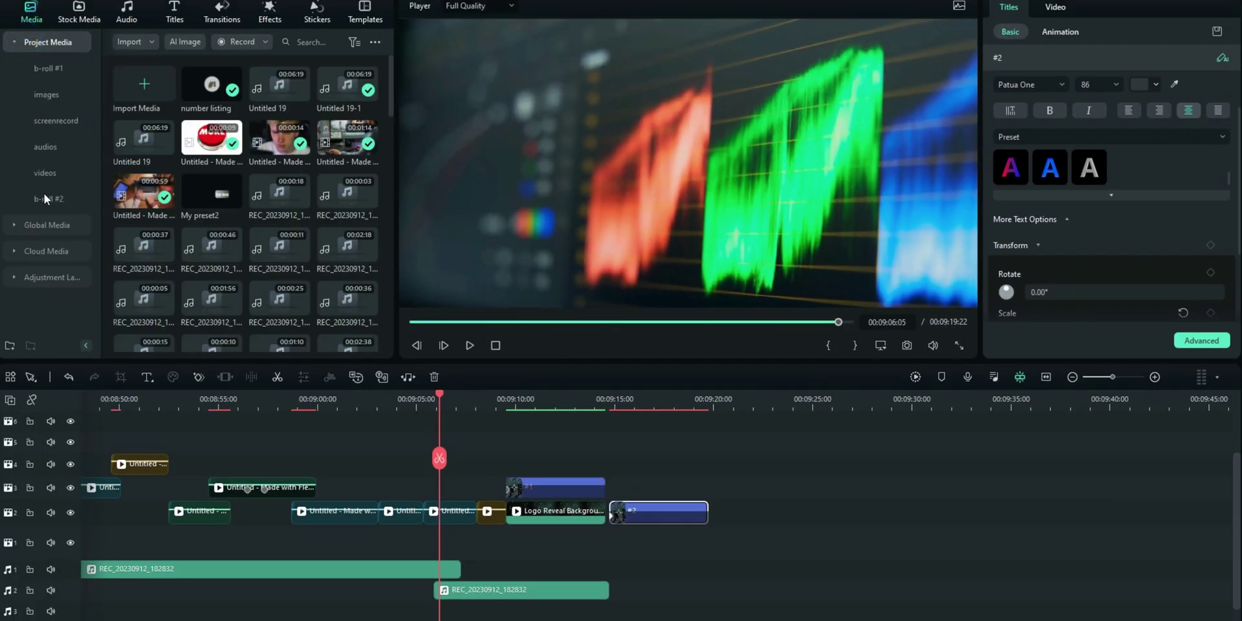
# Drop FlexClip (17) from b-roll #2 onto track 2 after #2 and scrub through it.
pyautogui.click(43, 200)
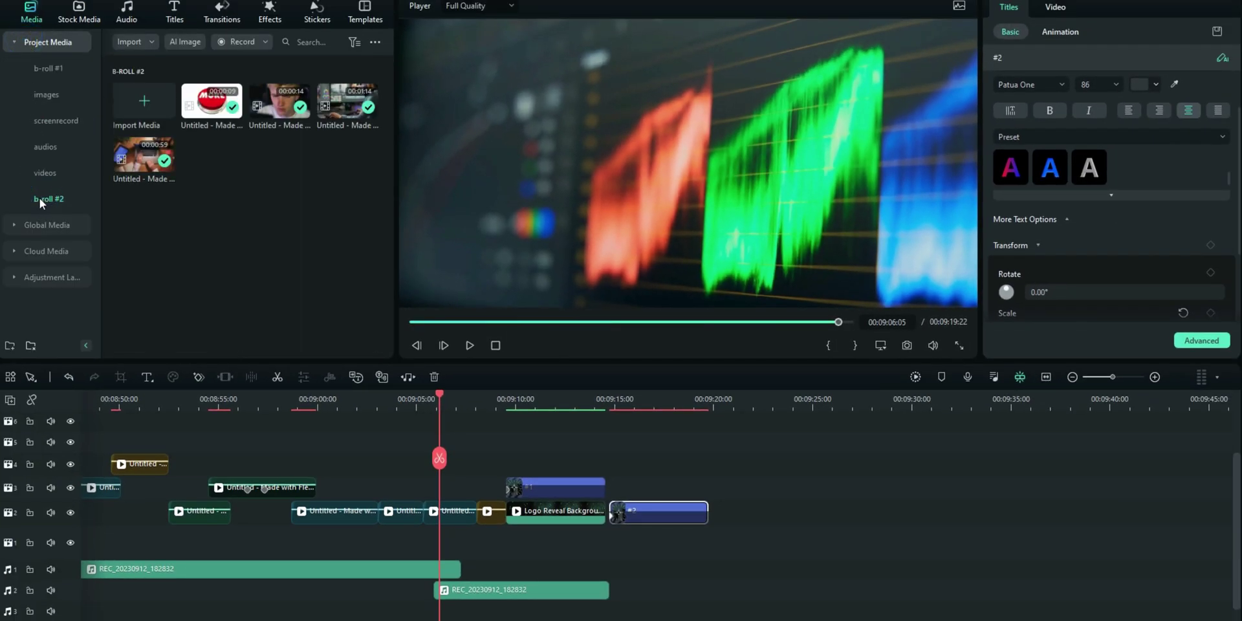
pyautogui.moveTo(332, 107); pyautogui.dragTo(711, 513)
pyautogui.hotkey('ctrl', '-')
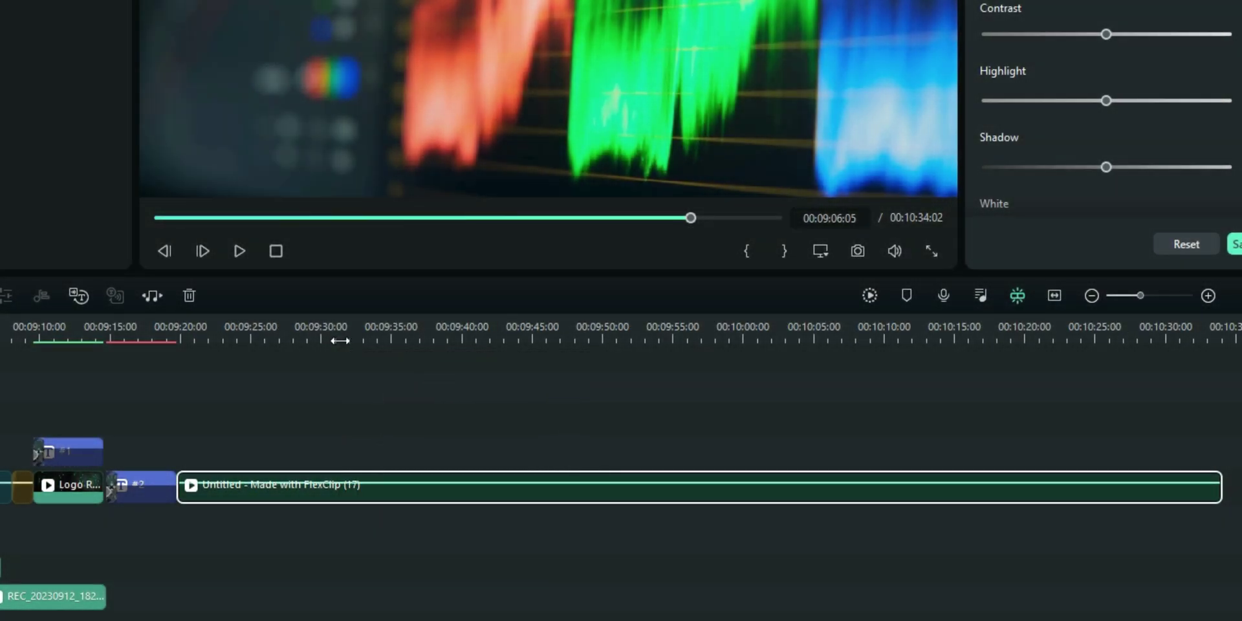
pyautogui.moveTo(339, 330); pyautogui.dragTo(705, 406)
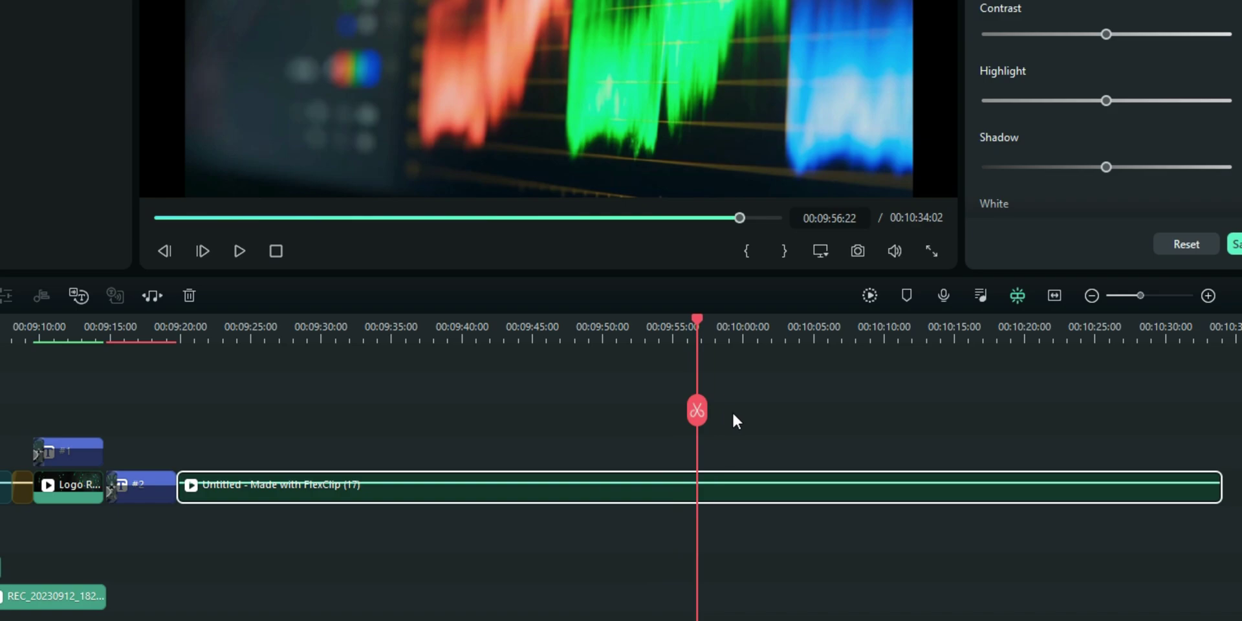
pyautogui.moveTo(768, 427); pyautogui.dragTo(820, 439)
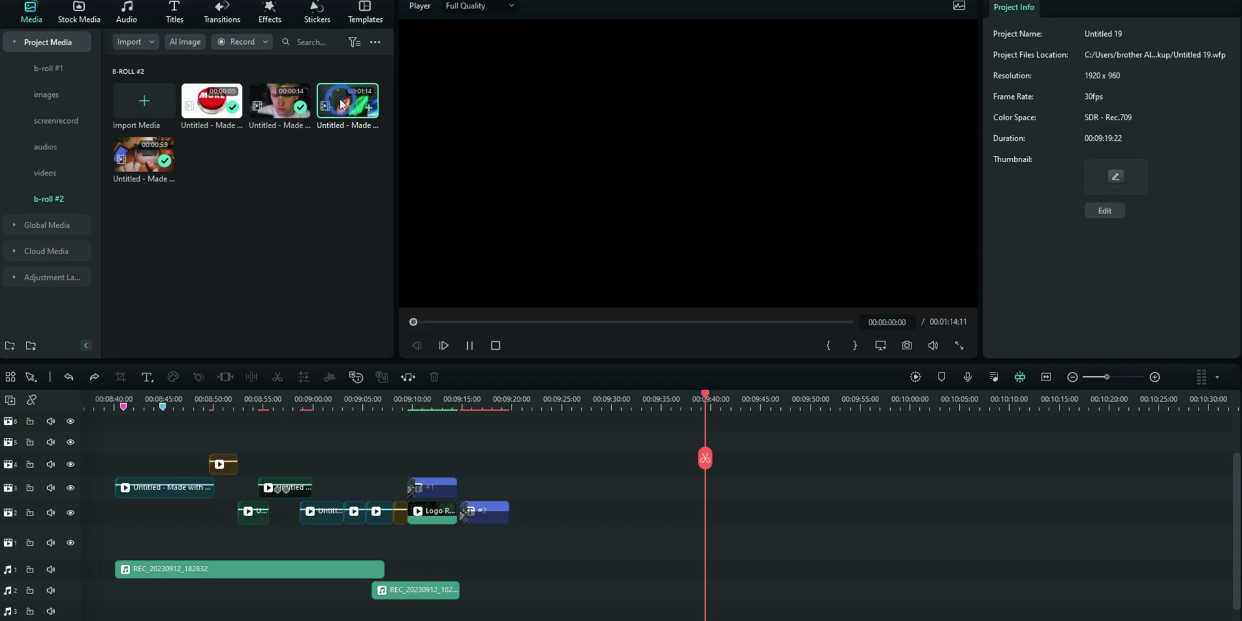
# Preview the 01:14 b-roll clip and drag a marked portion onto track 2 after #2.
pyautogui.doubleClick(341, 100)
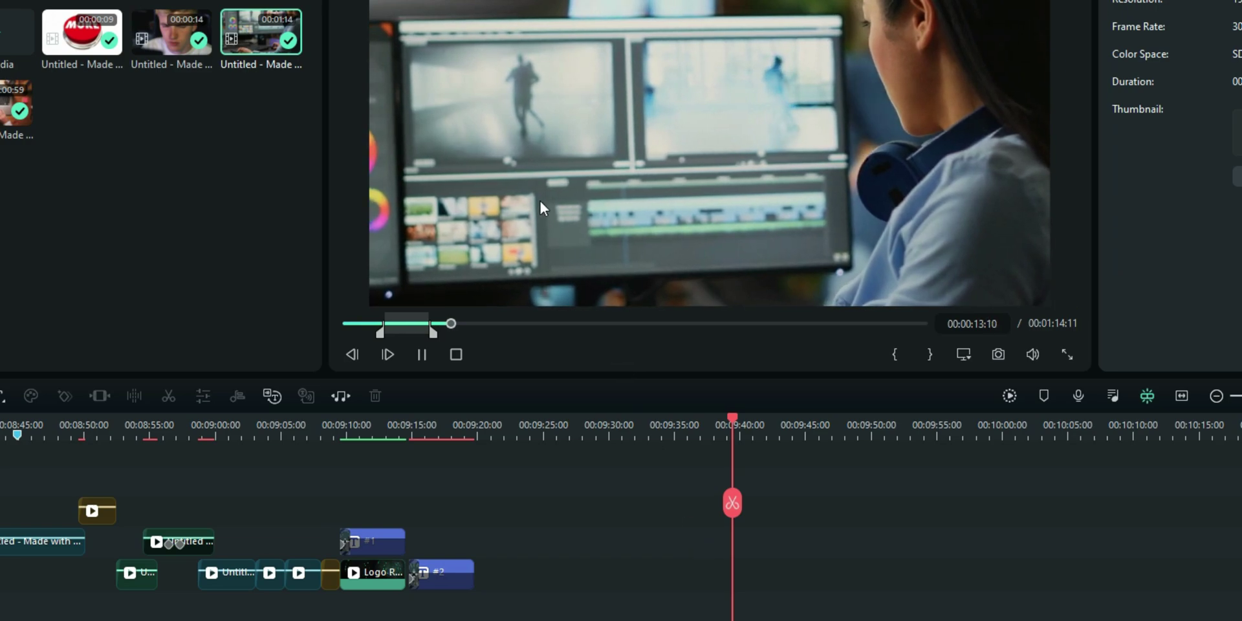
pyautogui.moveTo(507, 137); pyautogui.dragTo(519, 580)
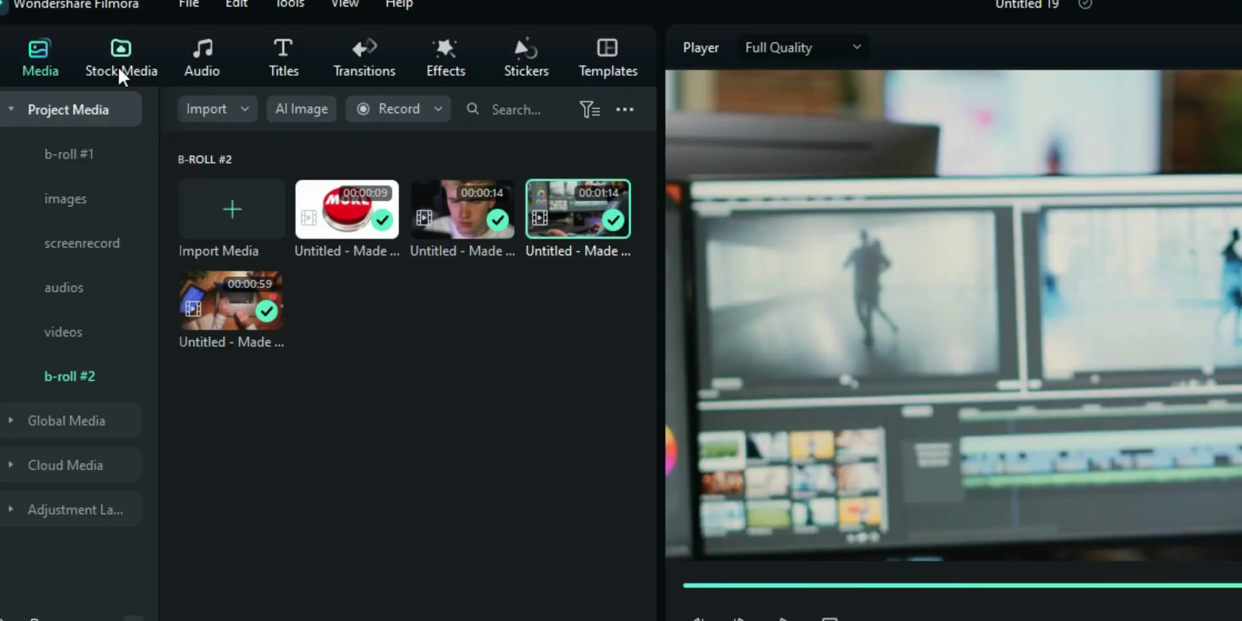
# Favourite the downloaded Dynamic party-AI and Festival Energy-AI music tracks.
pyautogui.click(120, 69)
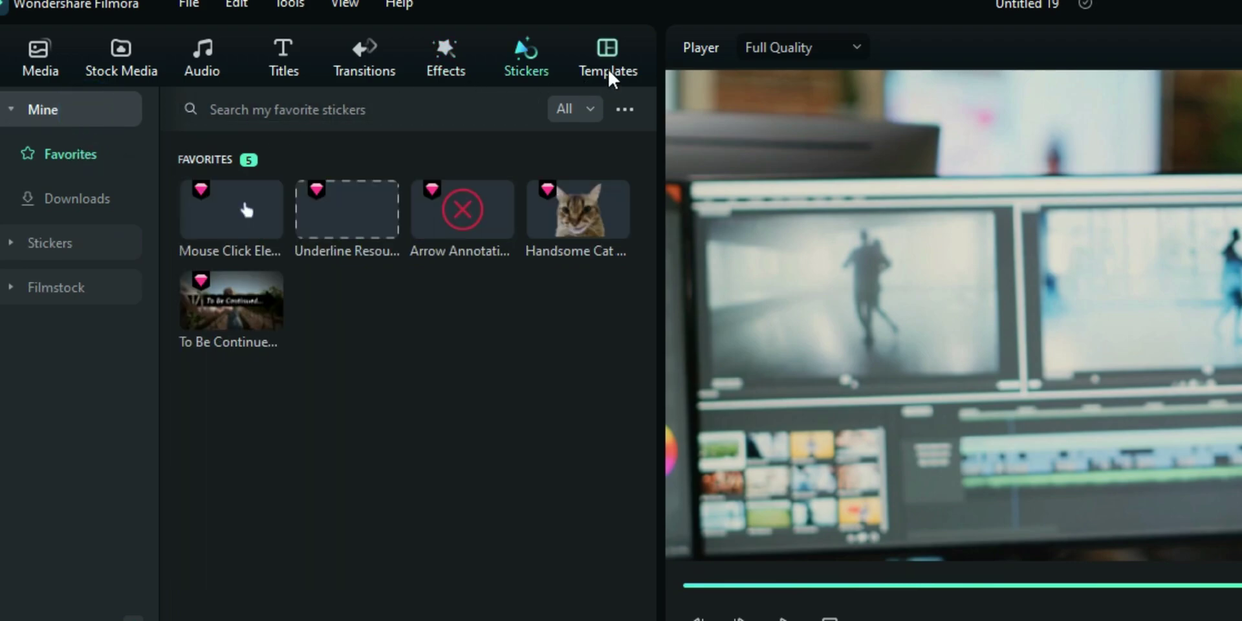
pyautogui.click(609, 72)
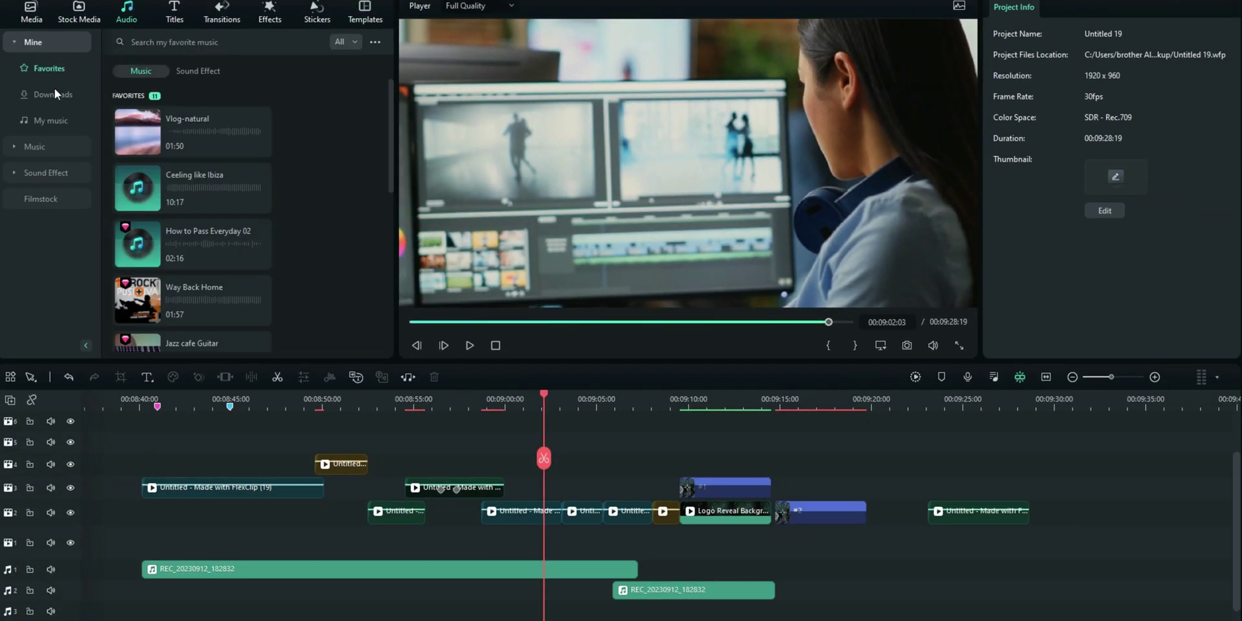
pyautogui.click(54, 90)
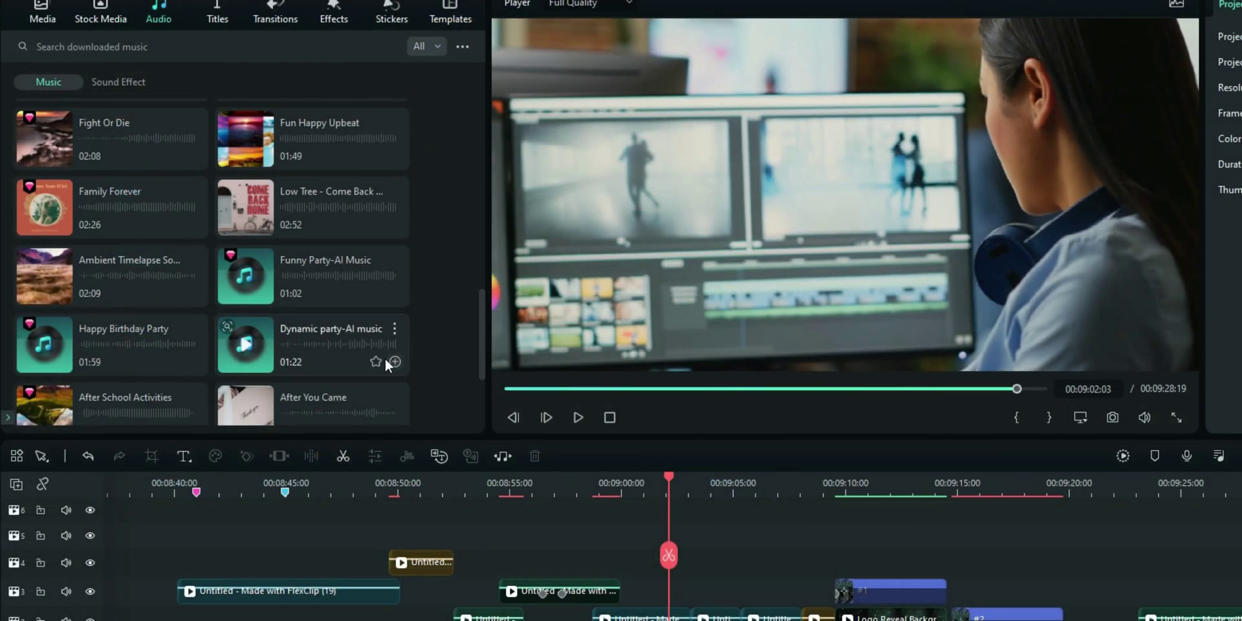
pyautogui.click(371, 362)
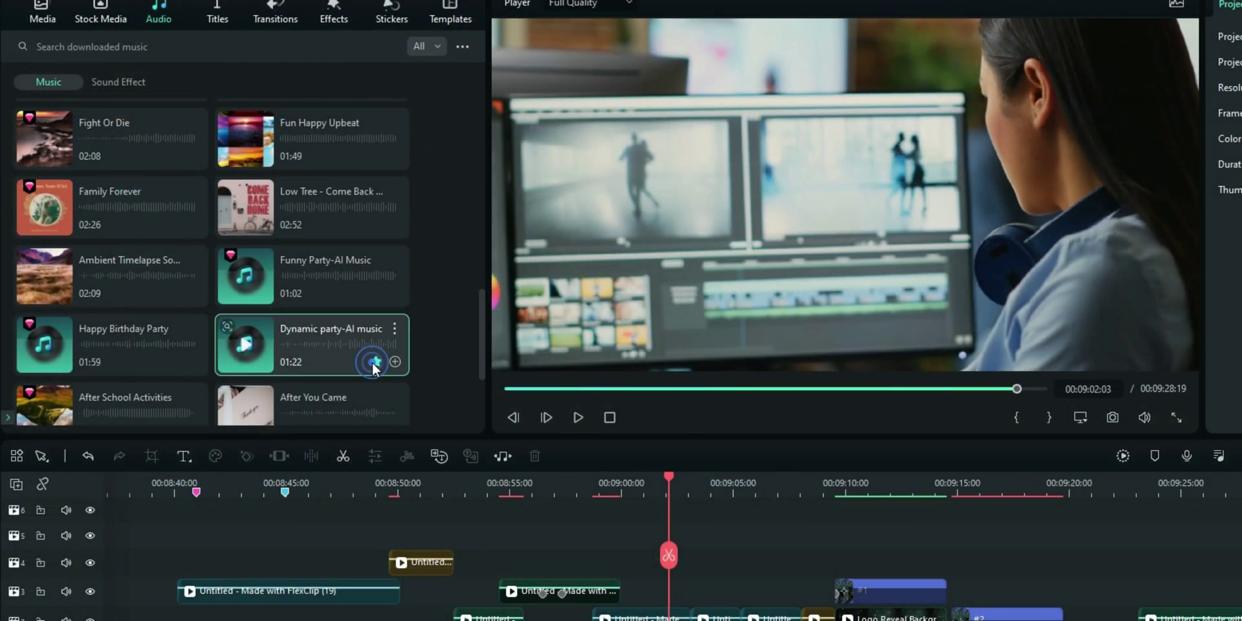
pyautogui.moveTo(484, 310); pyautogui.dragTo(478, 359)
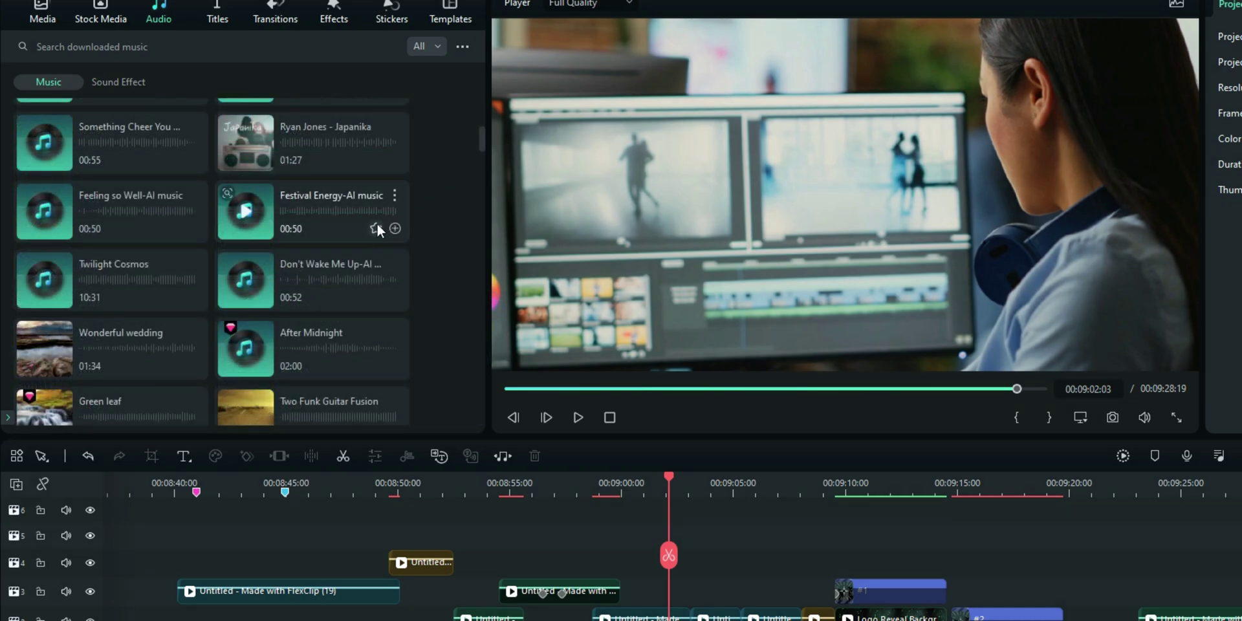
pyautogui.click(375, 226)
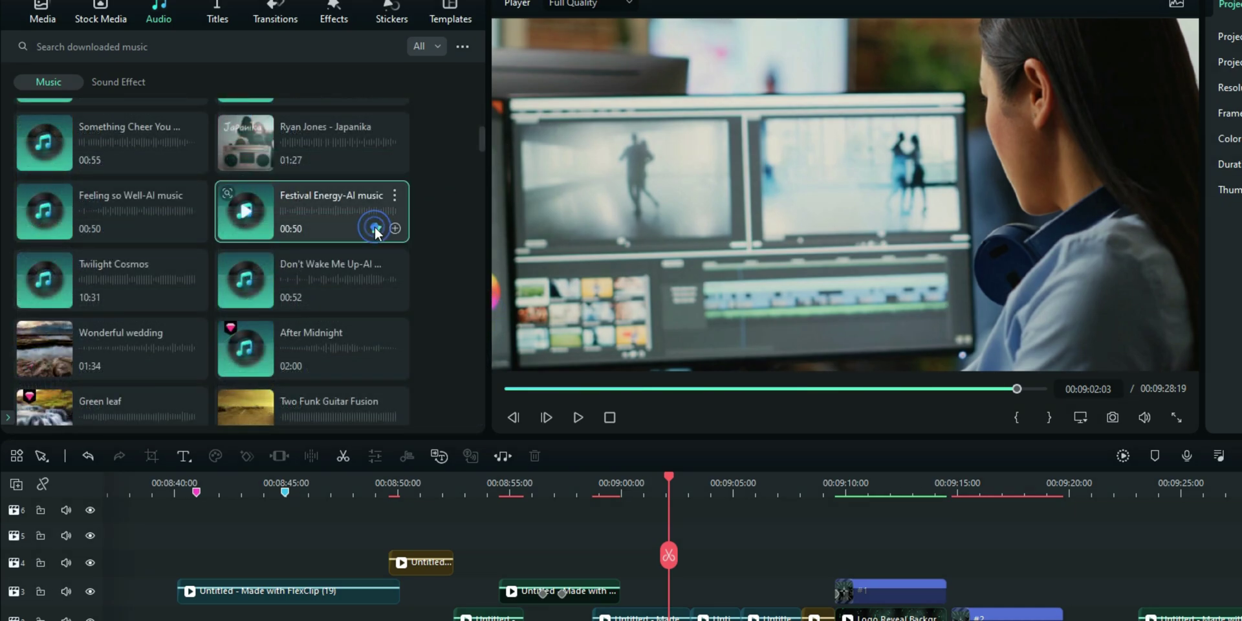
pyautogui.scroll(-10, 416, 199)
pyautogui.moveTo(483, 237); pyautogui.dragTo(498, 138)
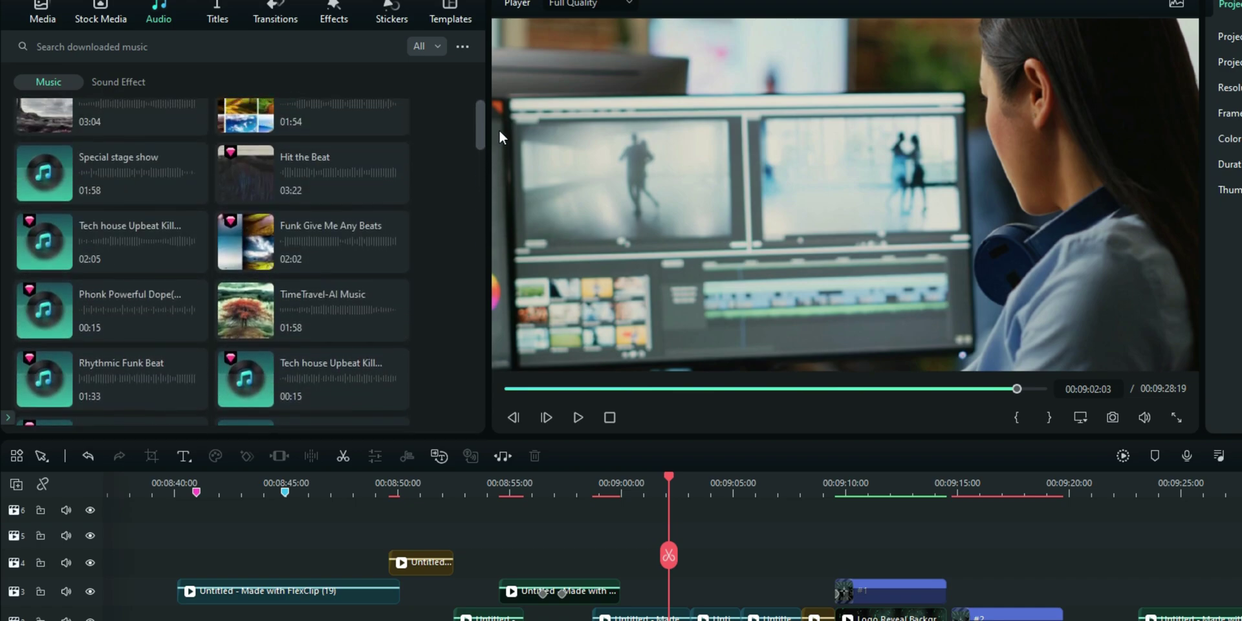
pyautogui.scroll(-3, 416, 206)
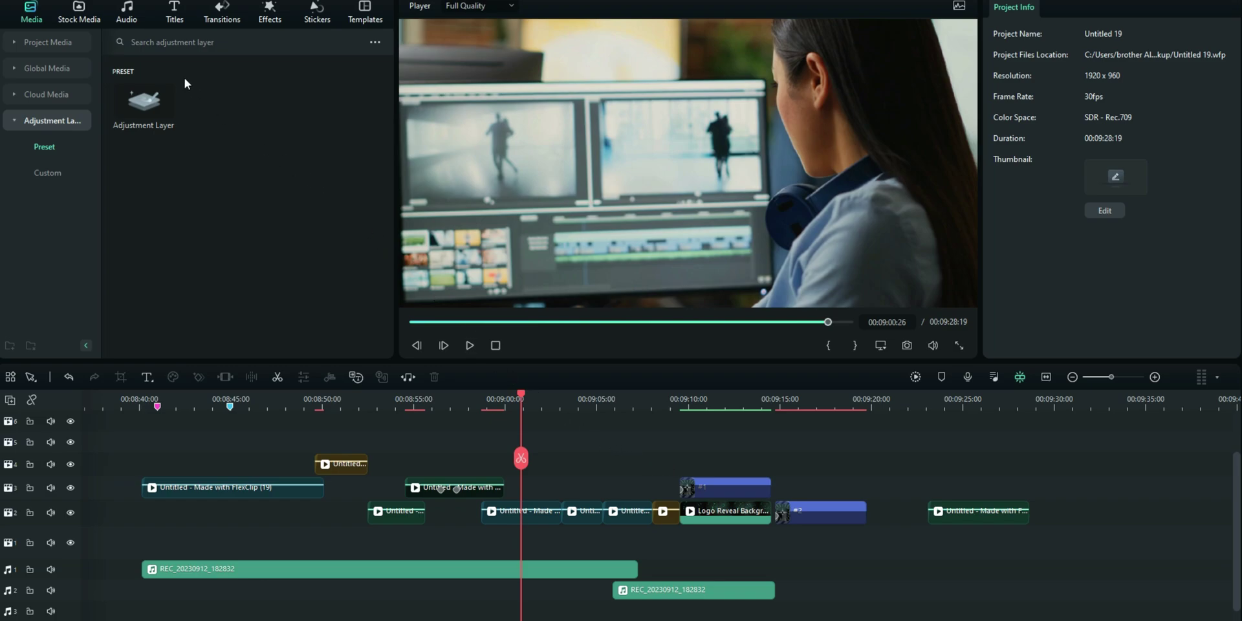
# Upload the 'number listing' custom title preset to the cloud and view Custom templates.
pyautogui.click(170, 21)
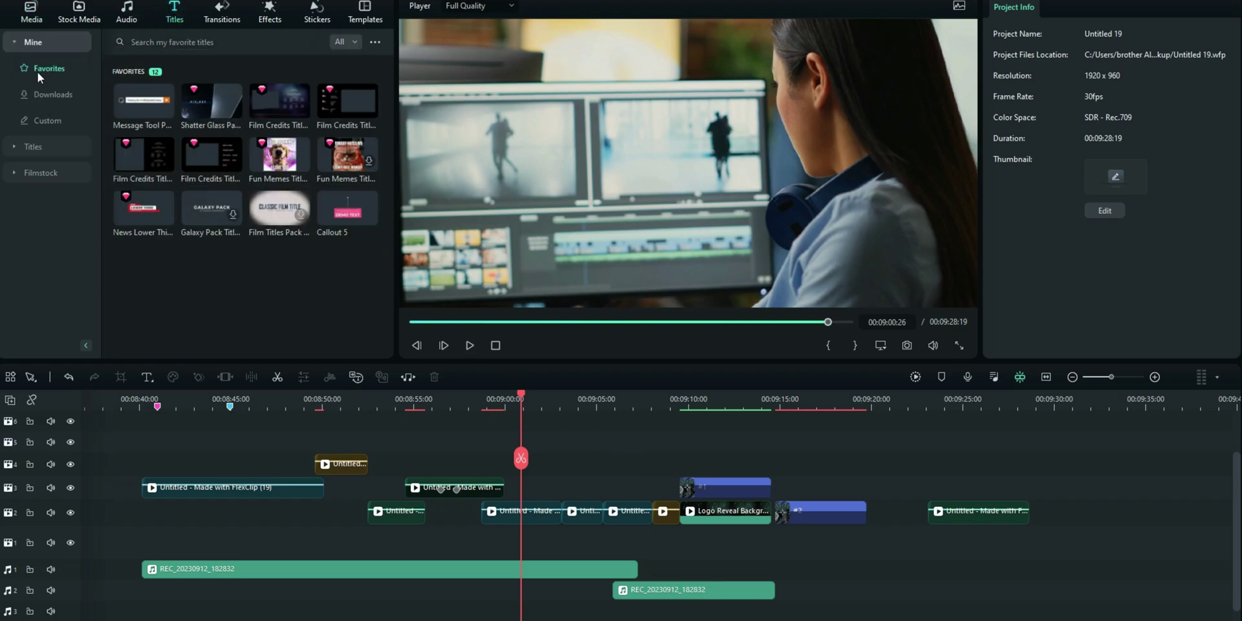
pyautogui.click(35, 121)
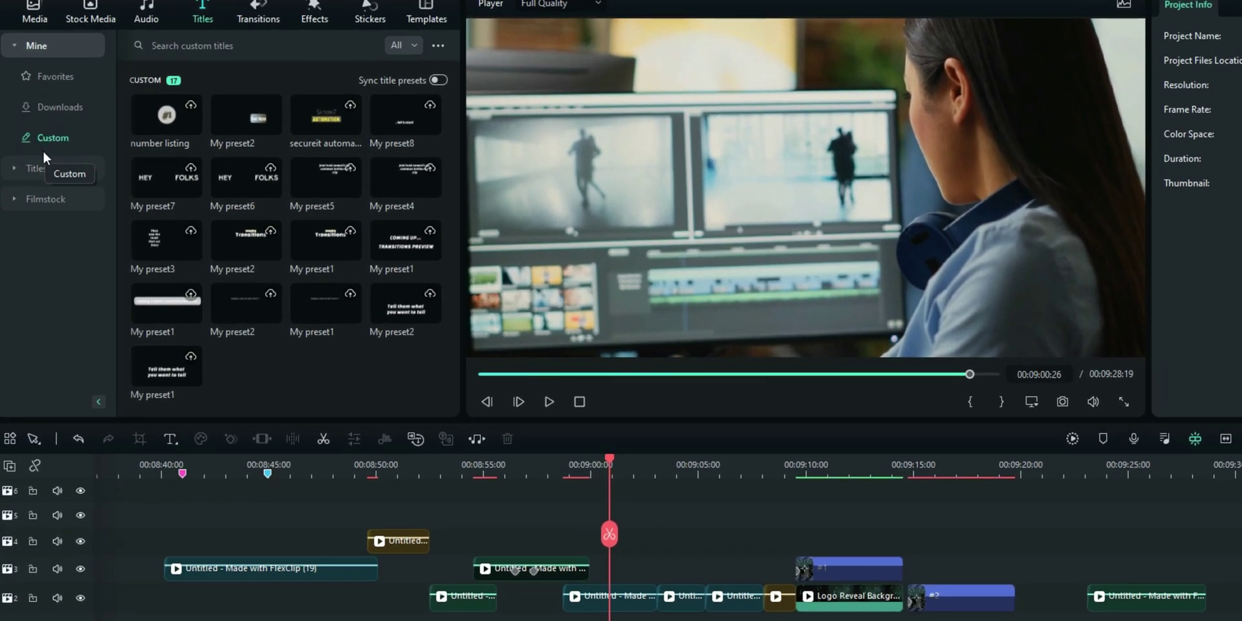
pyautogui.click(190, 107)
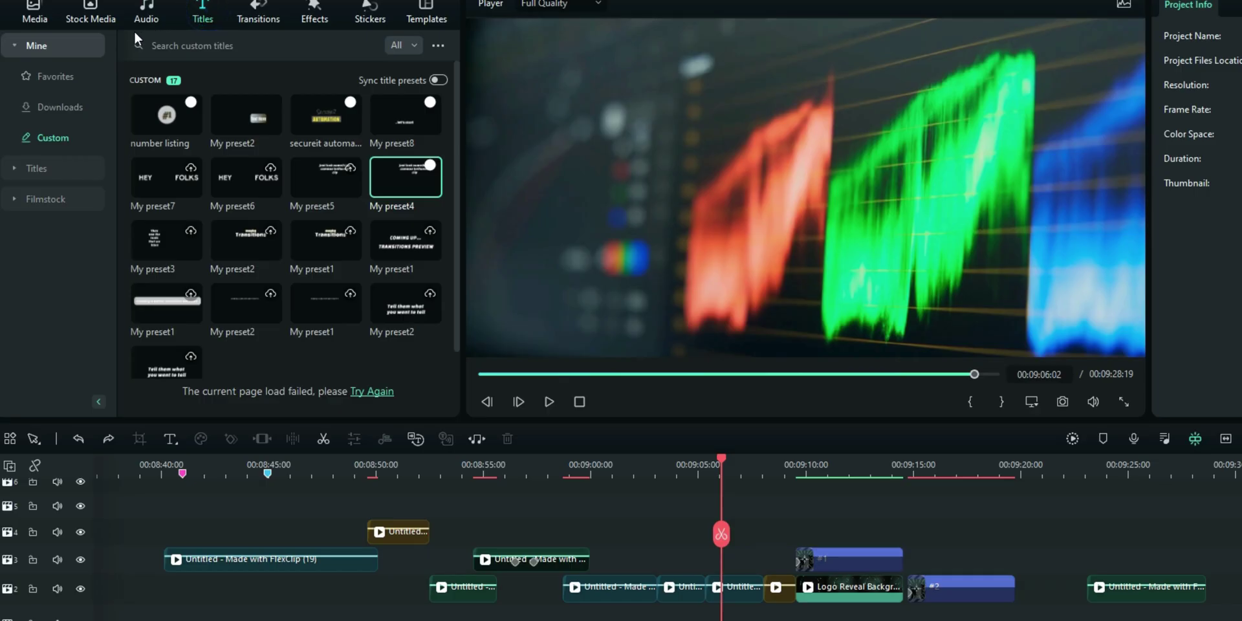
pyautogui.click(424, 14)
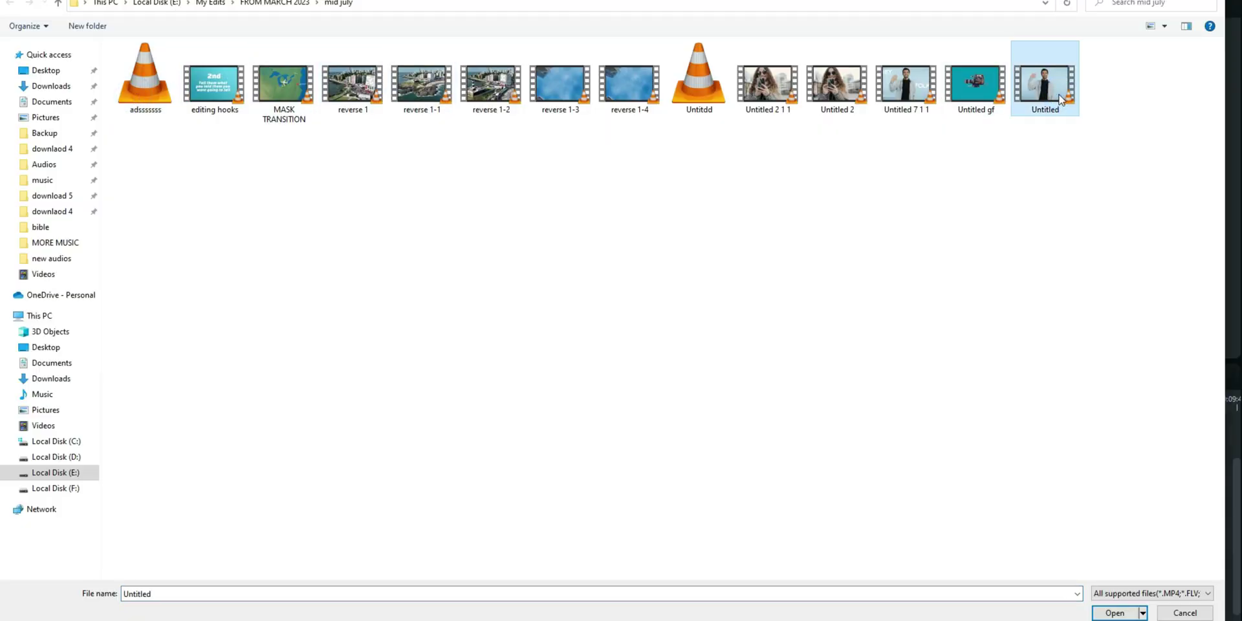
# Import the Untitled video from the mid july folder into the b-roll #2 bin.
pyautogui.doubleClick(1061, 98)
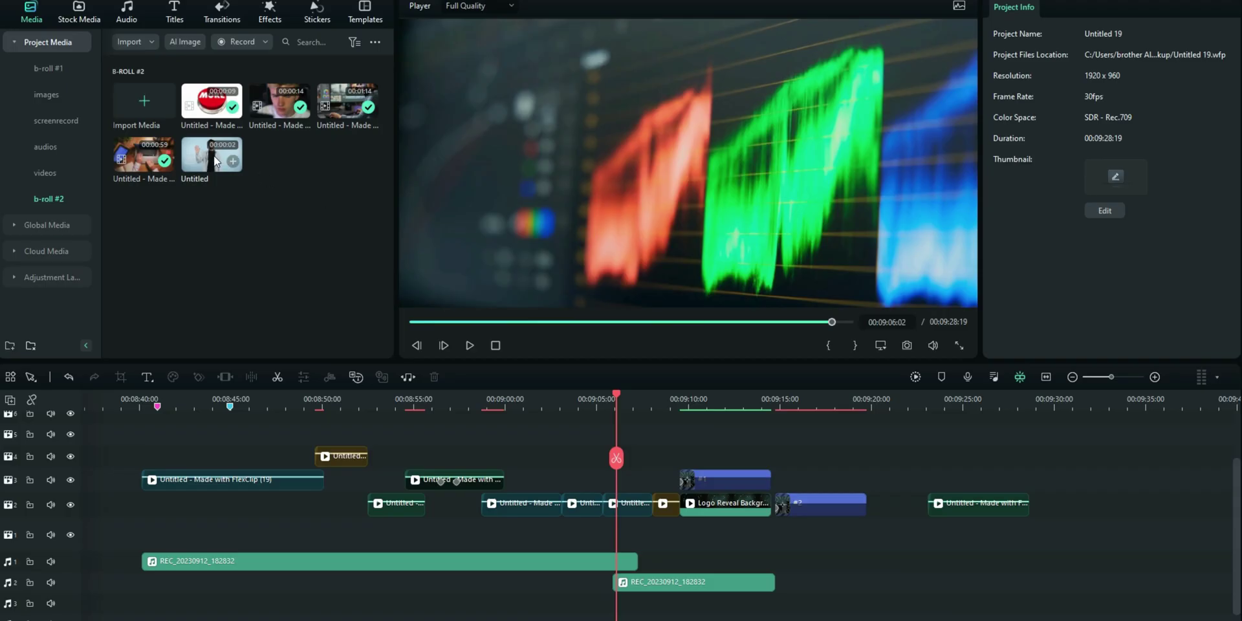
# Copy the Untitled clip to the Global Media b-roll folder.
pyautogui.rightClick(212, 155)
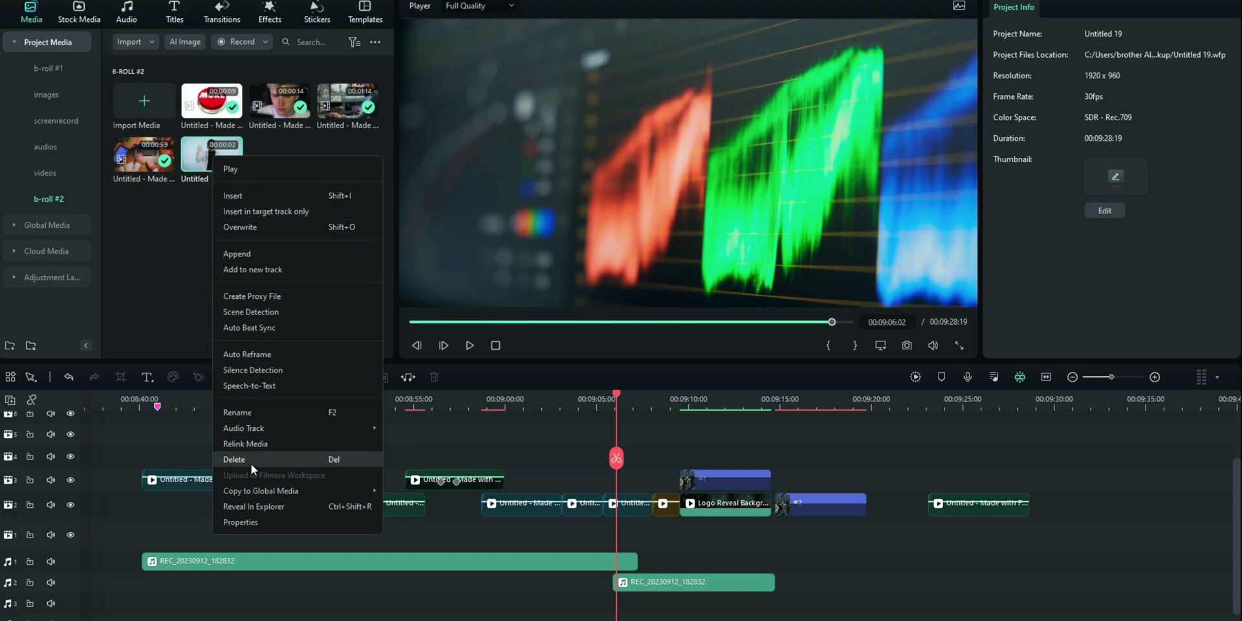
pyautogui.moveTo(251, 492)
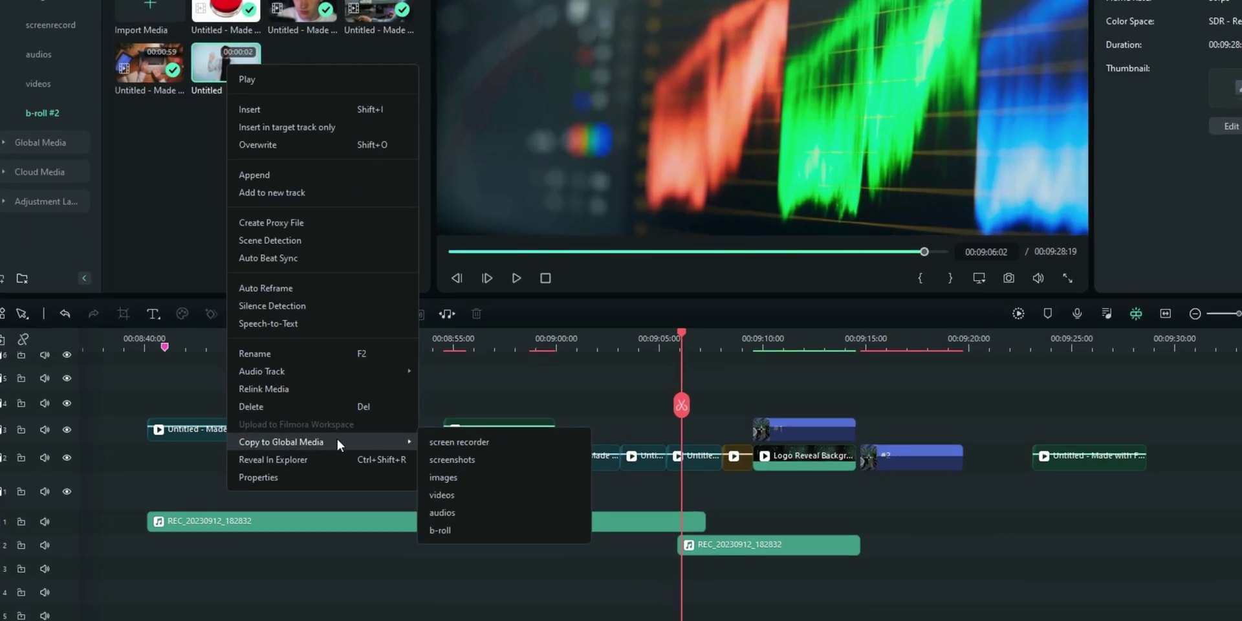
pyautogui.click(448, 528)
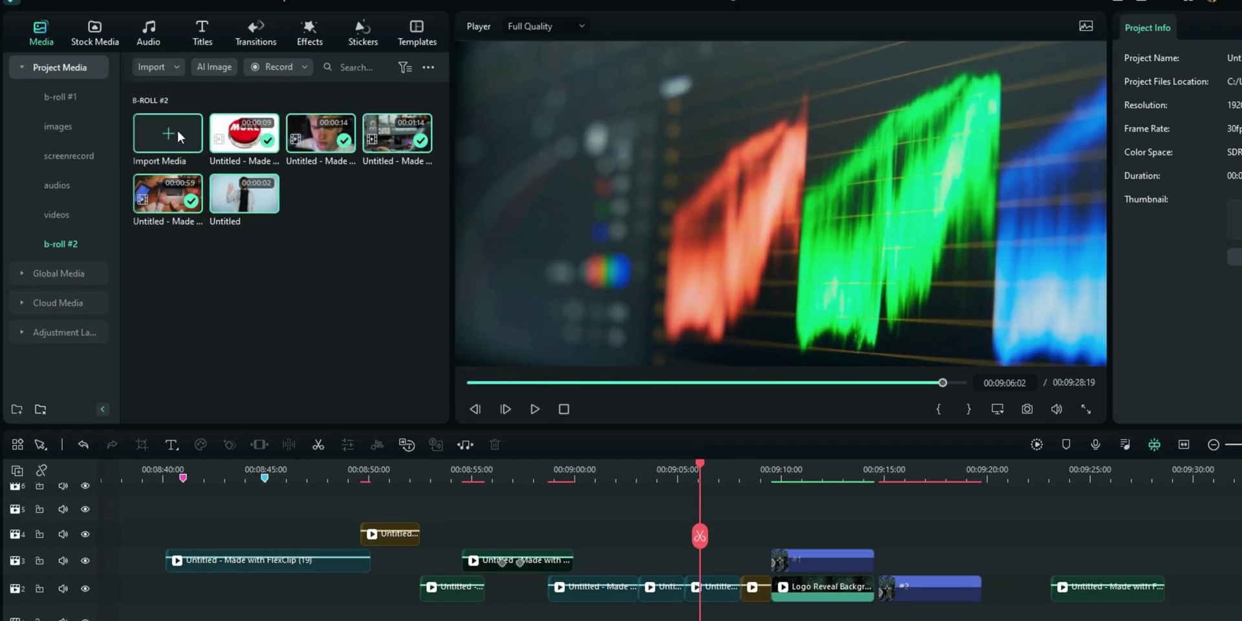
# Copy the first b-roll clip to Global Media audios, then show the global b-roll folder.
pyautogui.rightClick(216, 13)
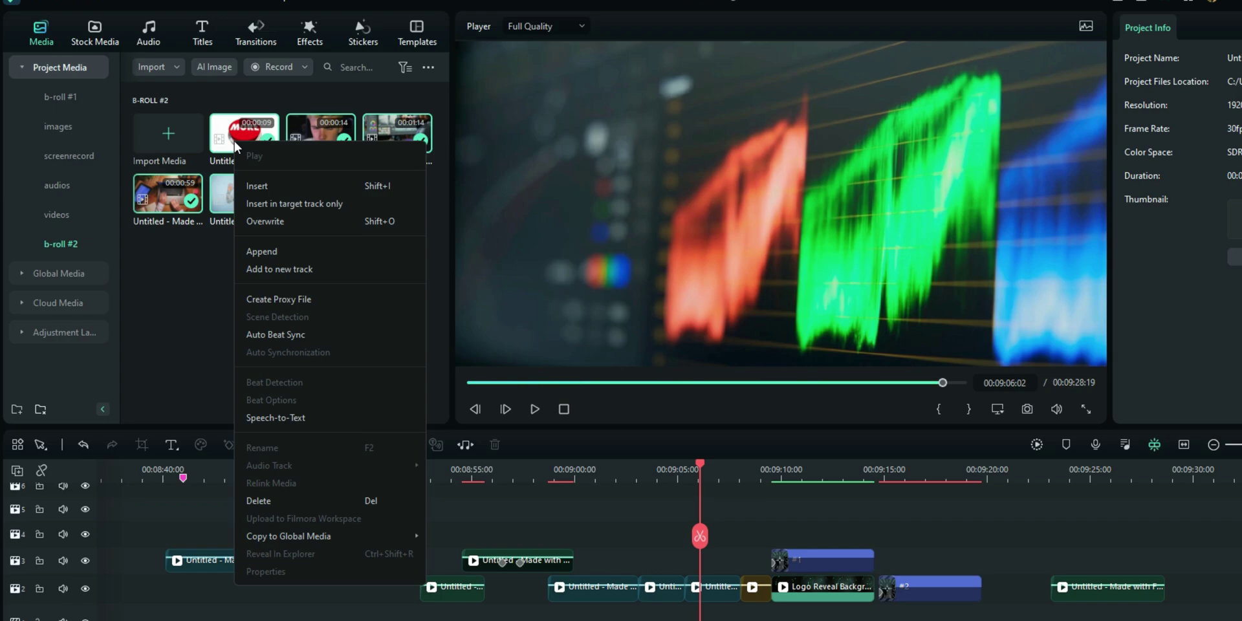
pyautogui.moveTo(288, 533)
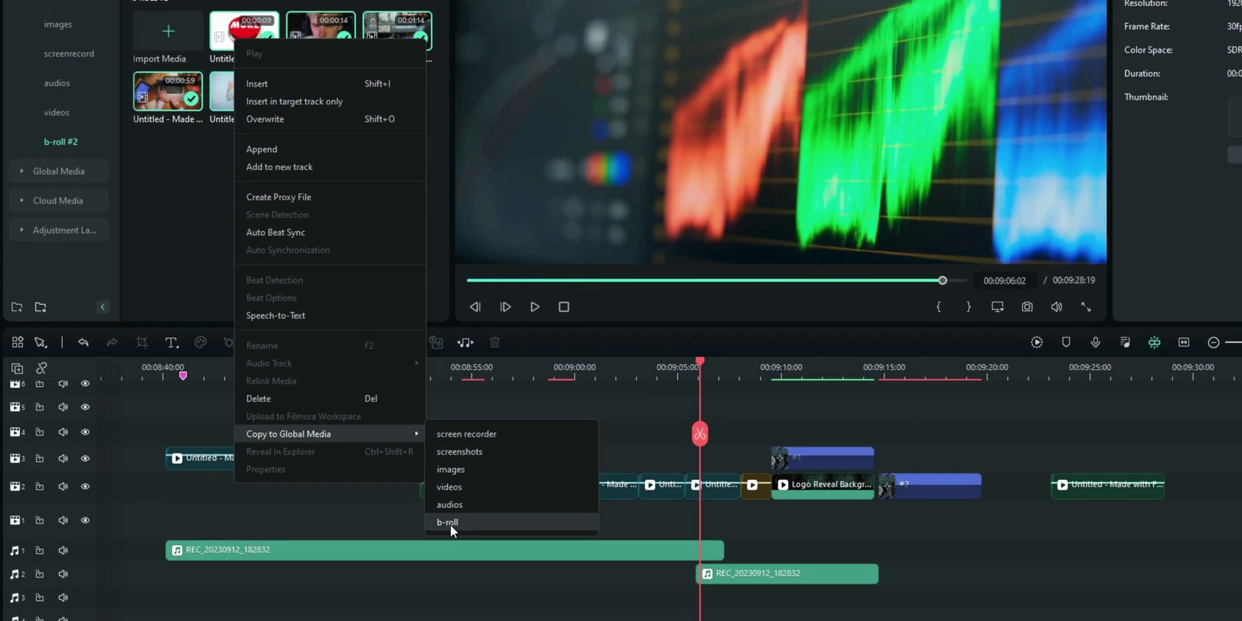
pyautogui.click(450, 608)
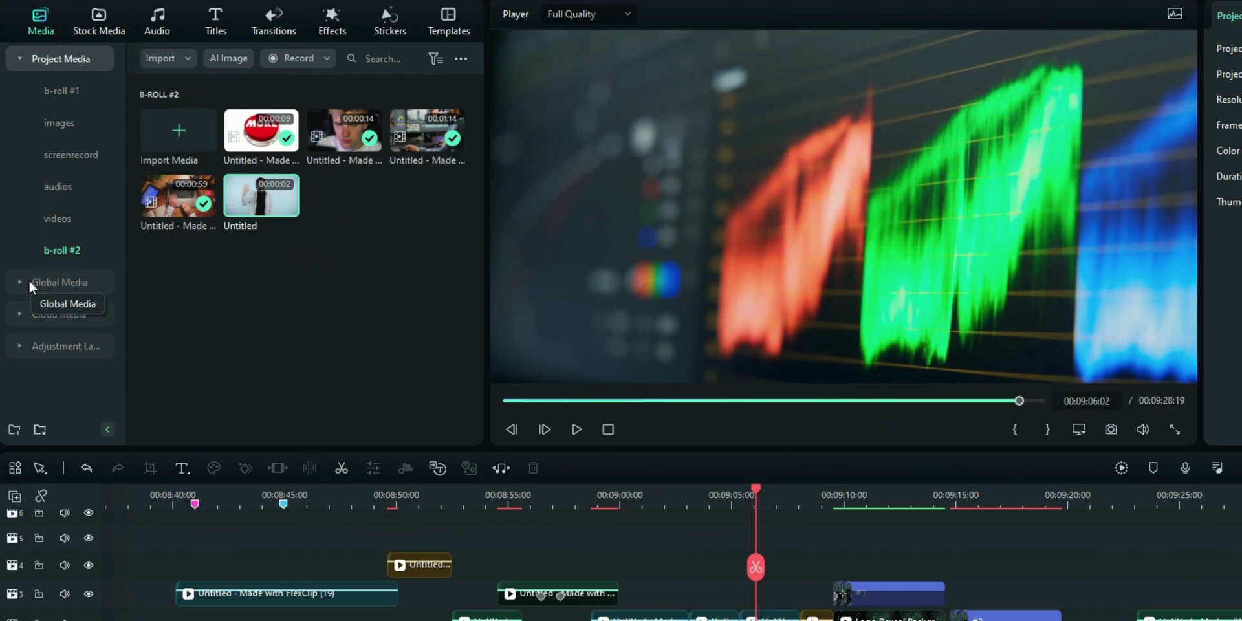
pyautogui.click(29, 281)
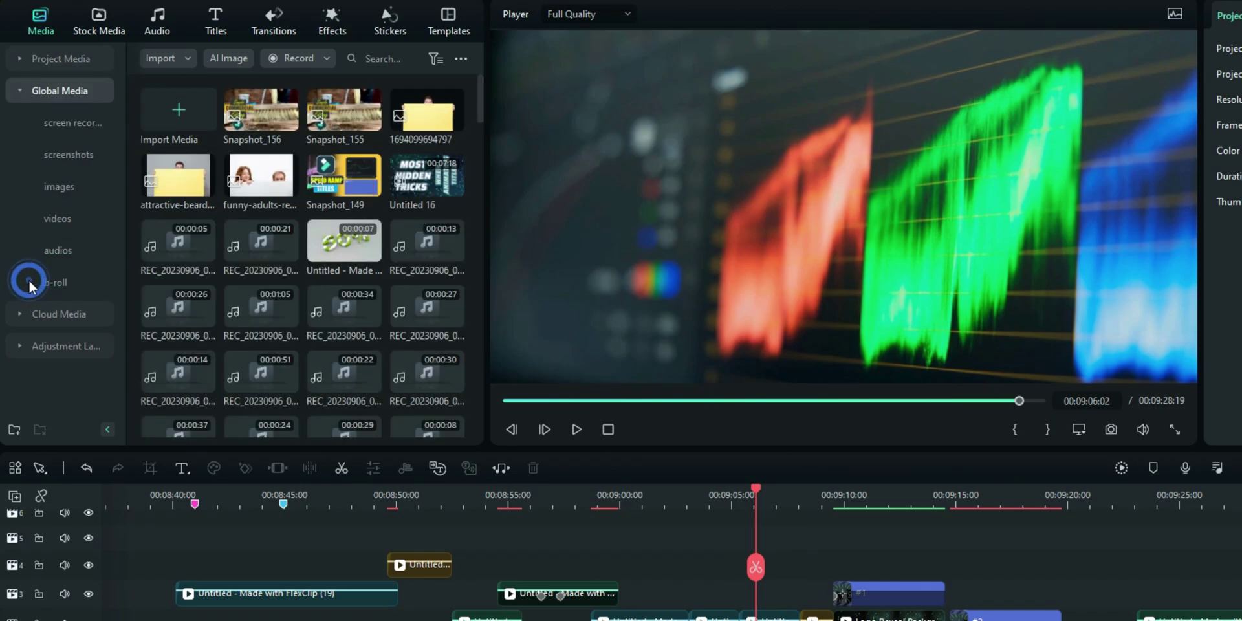
pyautogui.click(56, 283)
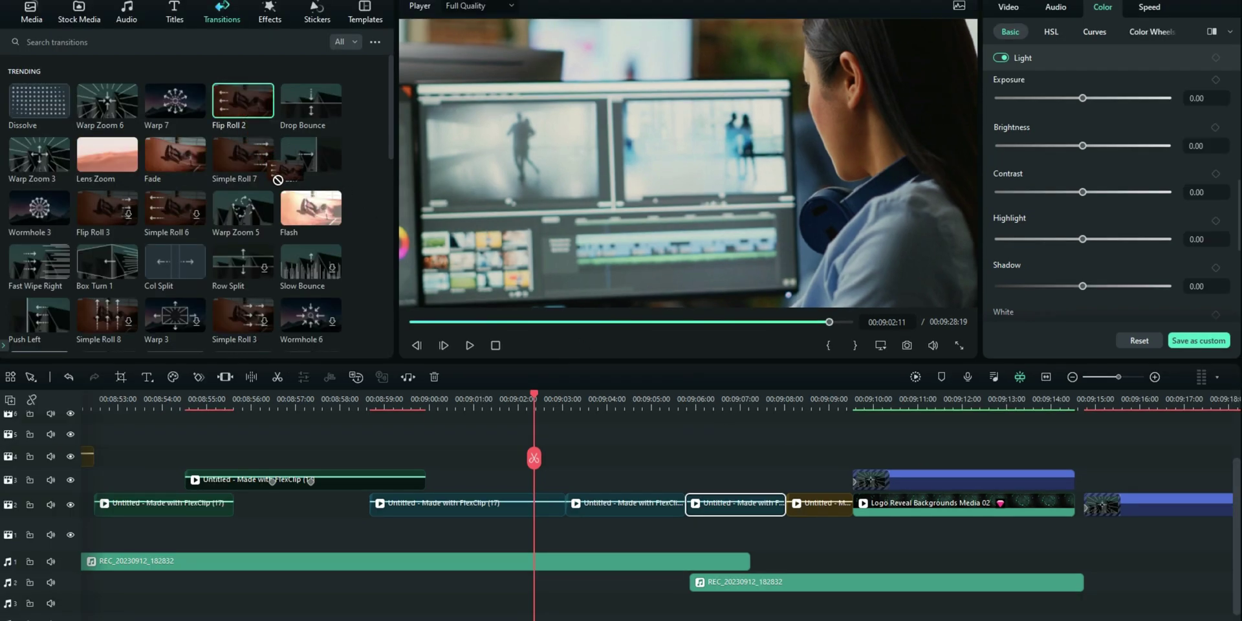
# Select the Flip Roll 2 transition on track 2 to reveal its 00:00:02:00 duration.
pyautogui.click(524, 502)
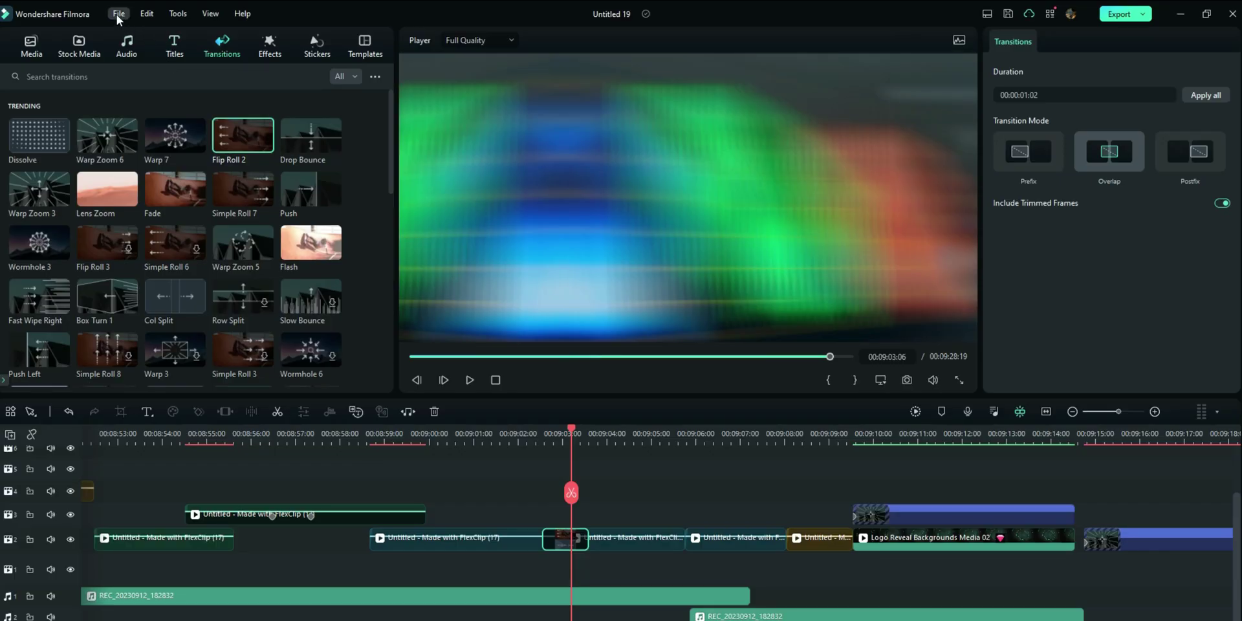
# Set the default Transition Duration to 0.5 seconds in Editing preferences and apply it.
pyautogui.click(119, 15)
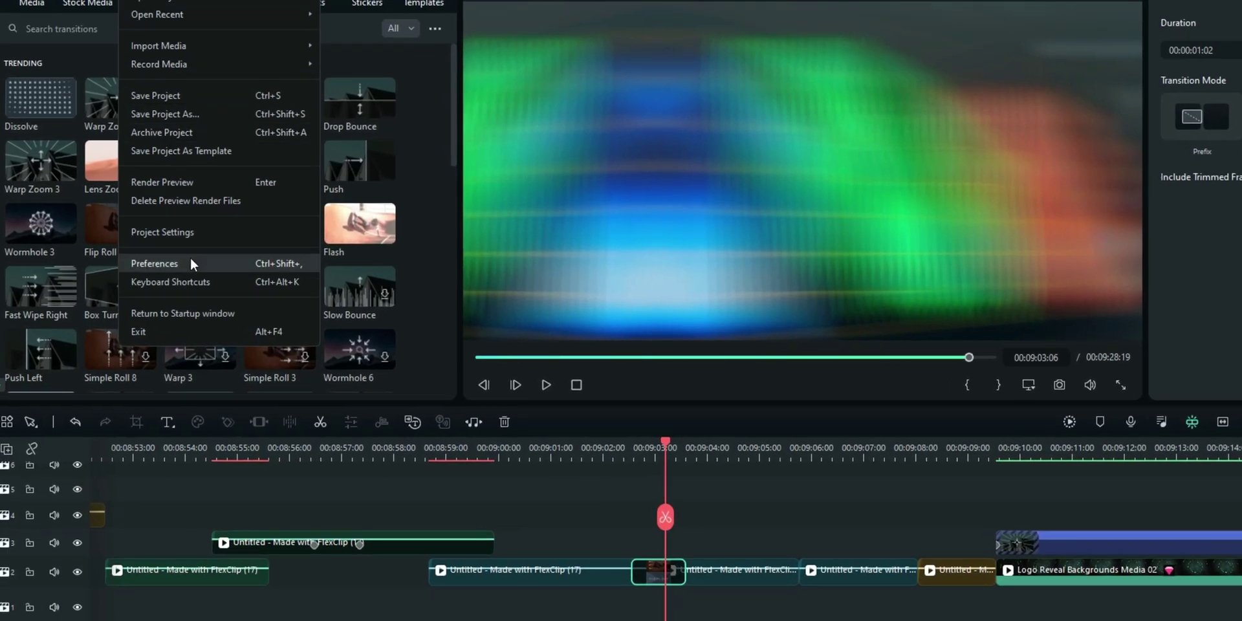
pyautogui.click(191, 262)
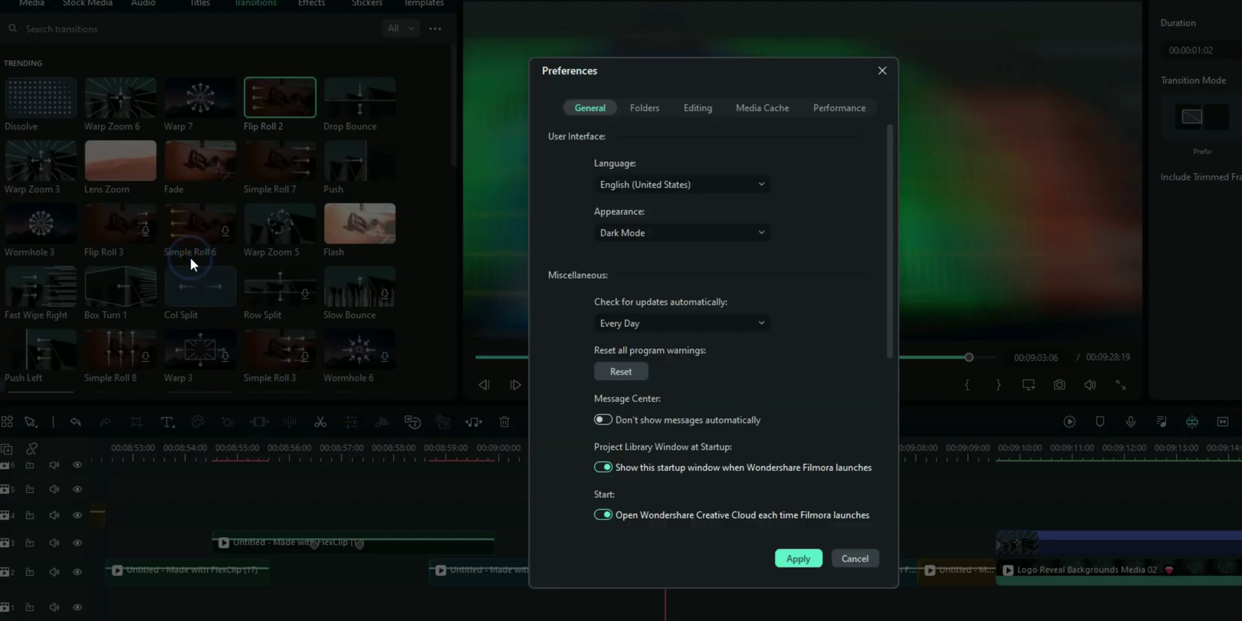
pyautogui.click(693, 108)
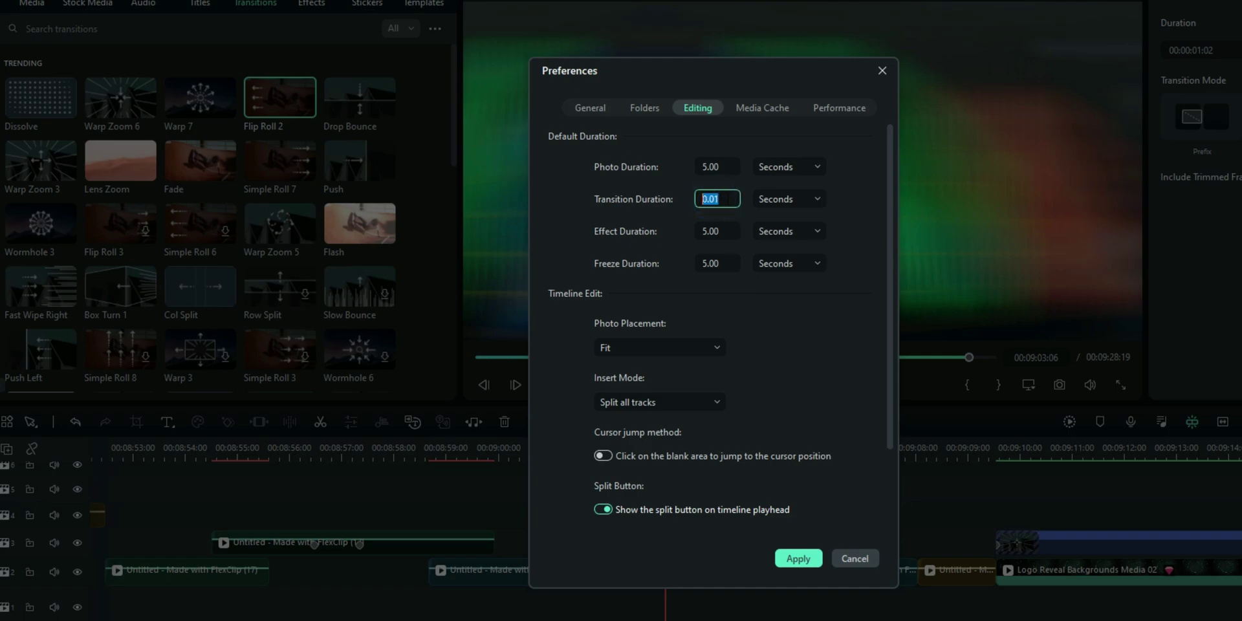
pyautogui.write('0.5')
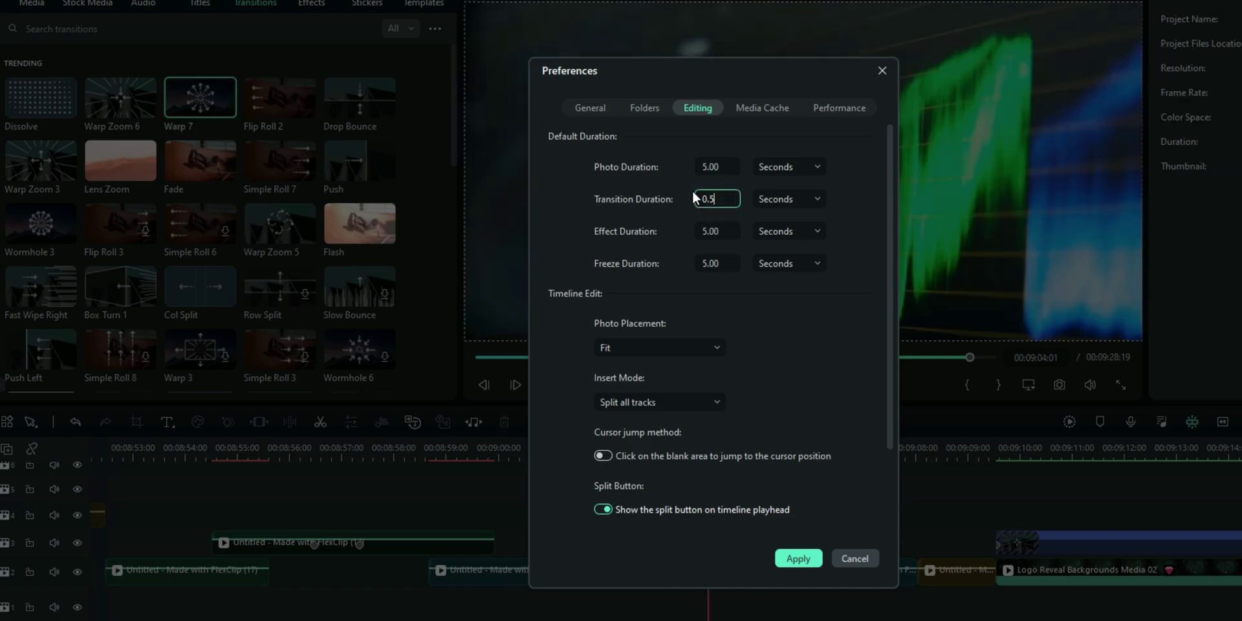
pyautogui.click(797, 558)
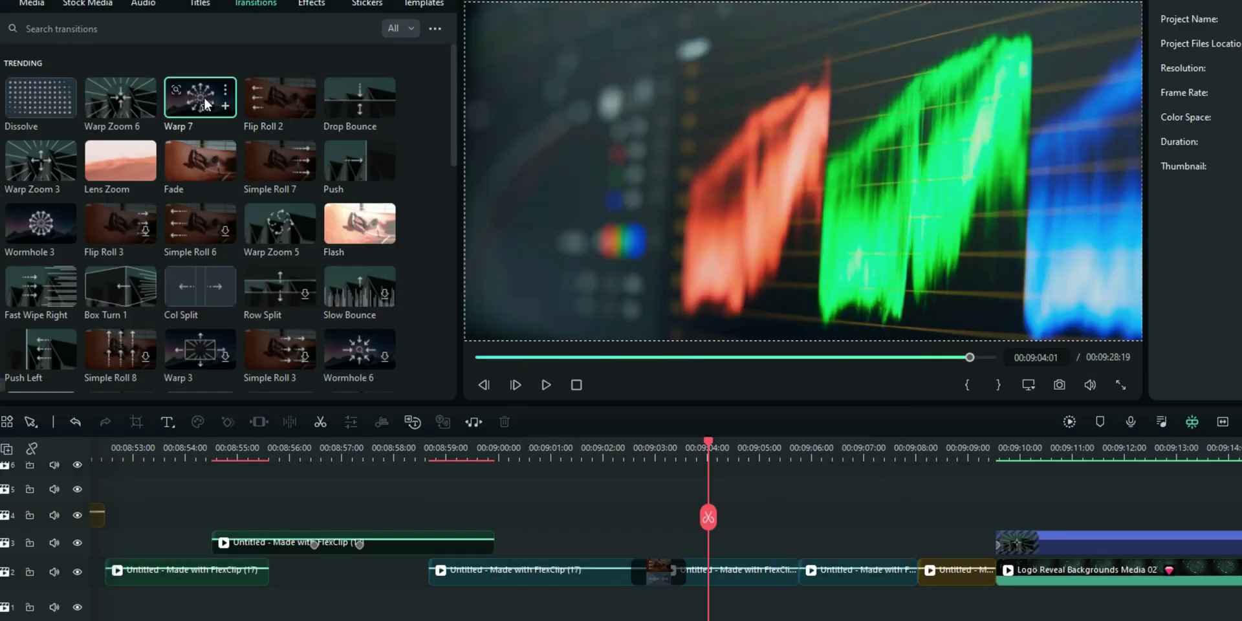
# Place the Warp 7 transition between two track 2 clips, getting a 00:00:00:15 duration.
pyautogui.moveTo(205, 104); pyautogui.dragTo(800, 573)
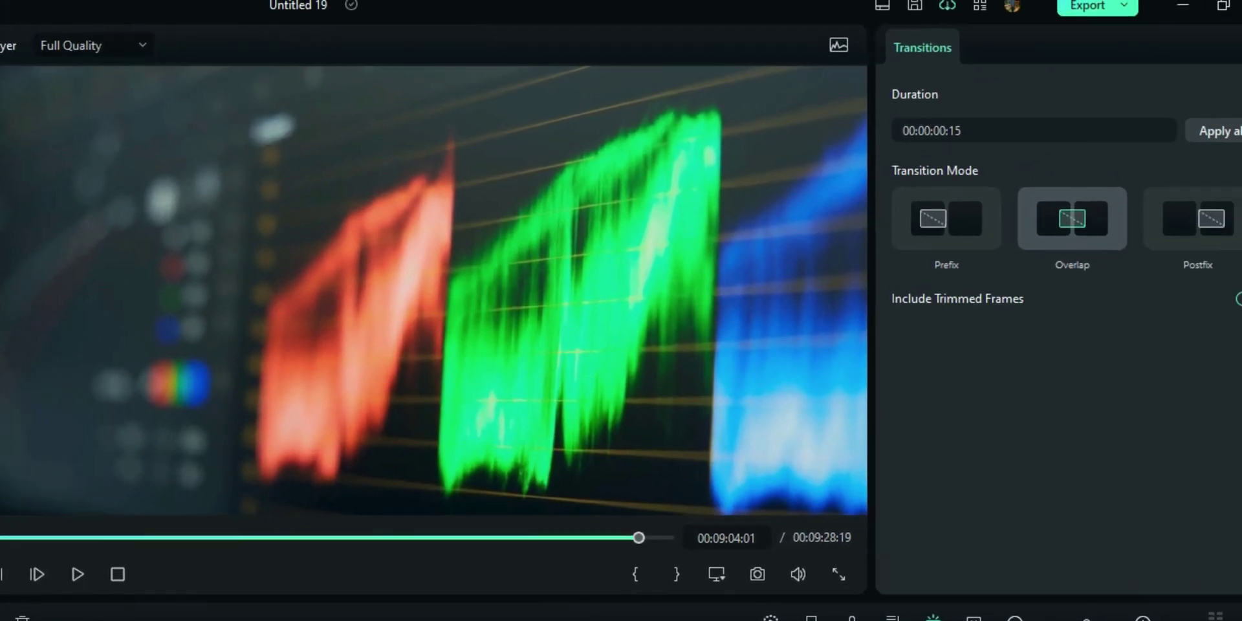